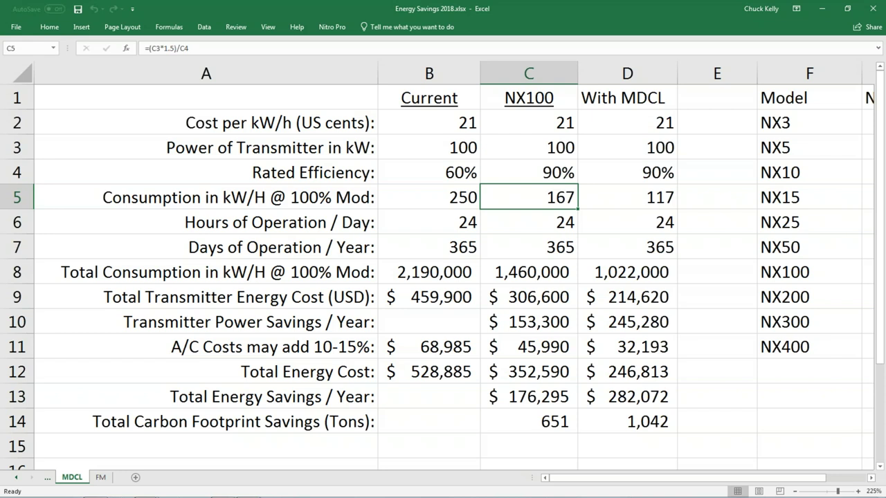
# Set the cost per kW/h to 17 US cents for the Current, NX100 and With MDCL columns
pyautogui.press('Left')
pyautogui.press('Left')
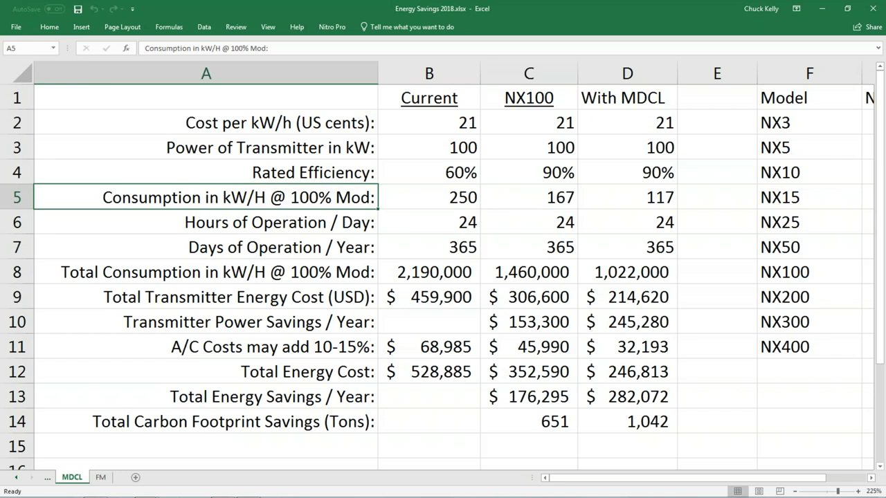
pyautogui.press('Up')
pyautogui.press('Up')
pyautogui.press('Up')
pyautogui.press('Right')
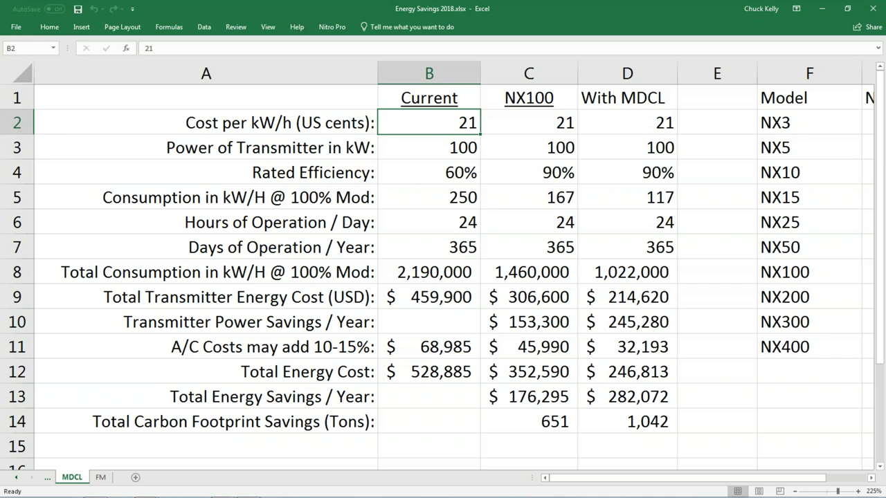
pyautogui.write('17')
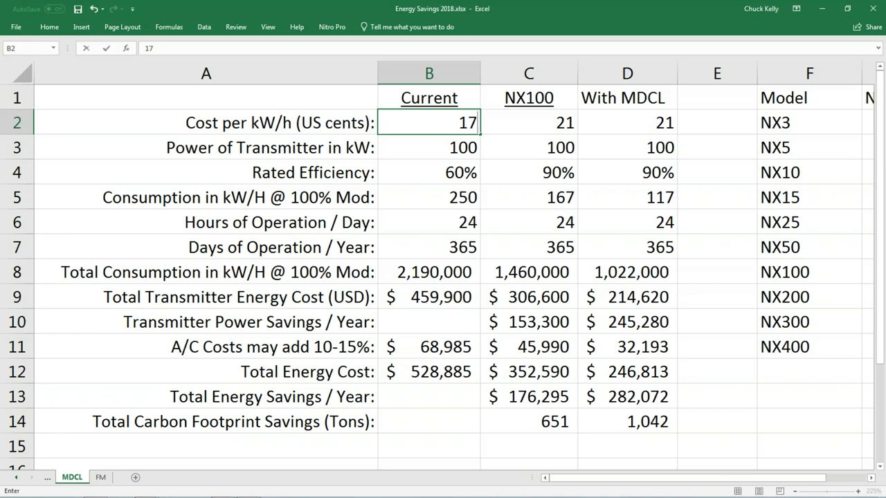
pyautogui.press('Tab')
pyautogui.write('17')
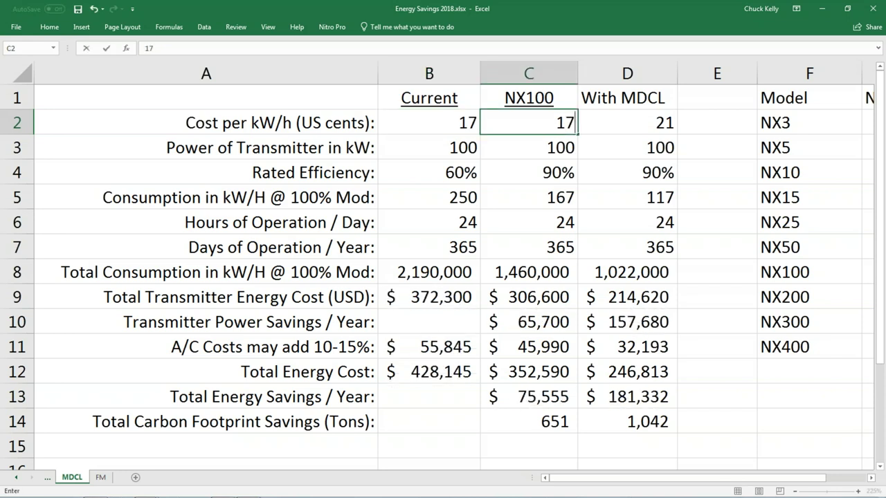
pyautogui.press('Tab')
pyautogui.write('17')
pyautogui.press('Left')
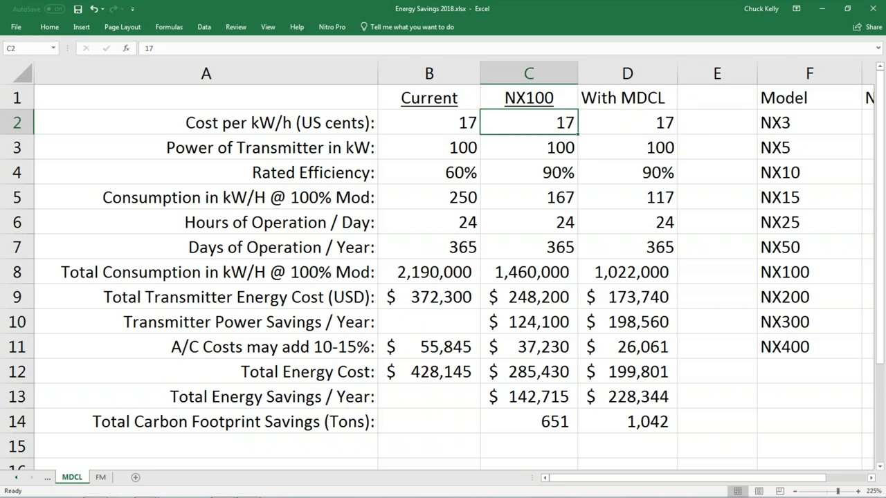
# Review the Current column from transmitter power and rated efficiency through consumption and operating time to total transmitter energy cost
pyautogui.press('Left')
pyautogui.press('Down')
pyautogui.press('Down')
pyautogui.press('Up')
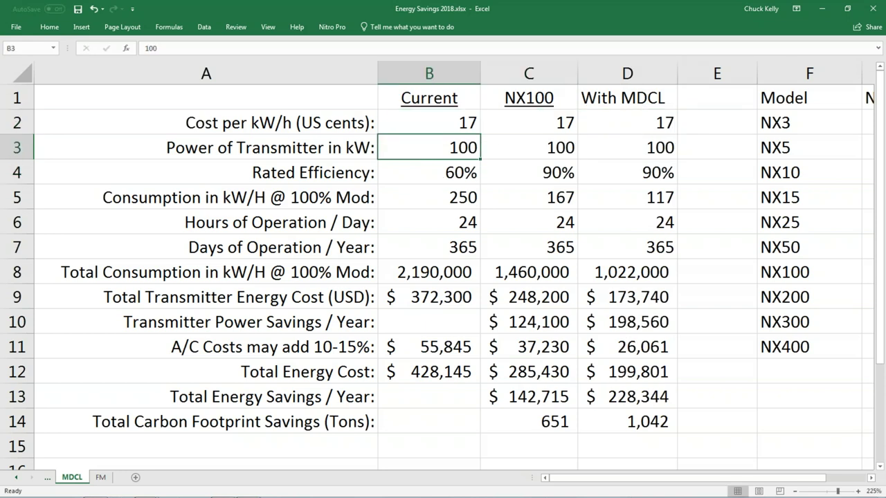
pyautogui.press('Down')
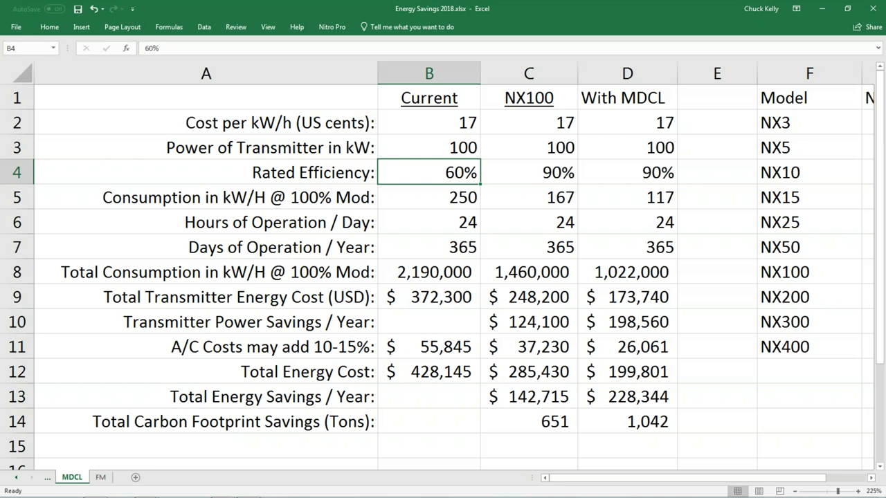
pyautogui.click(429, 198)
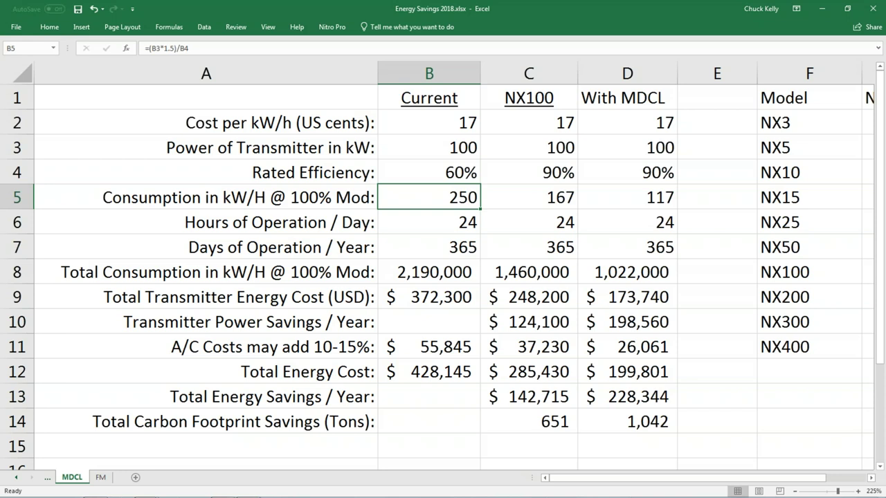
pyautogui.click(429, 222)
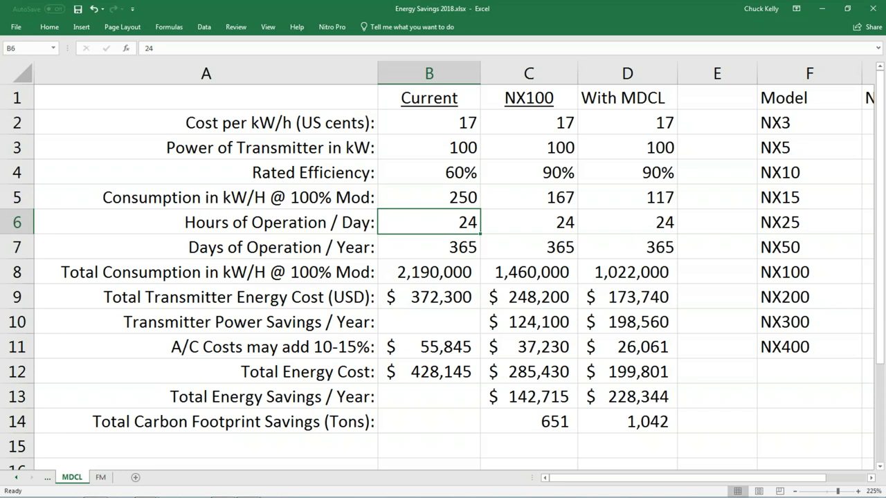
pyautogui.click(428, 247)
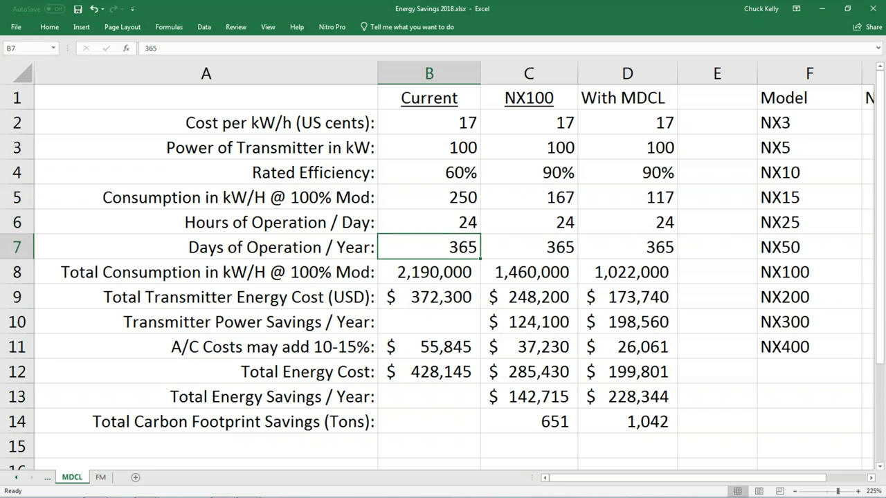
pyautogui.click(429, 272)
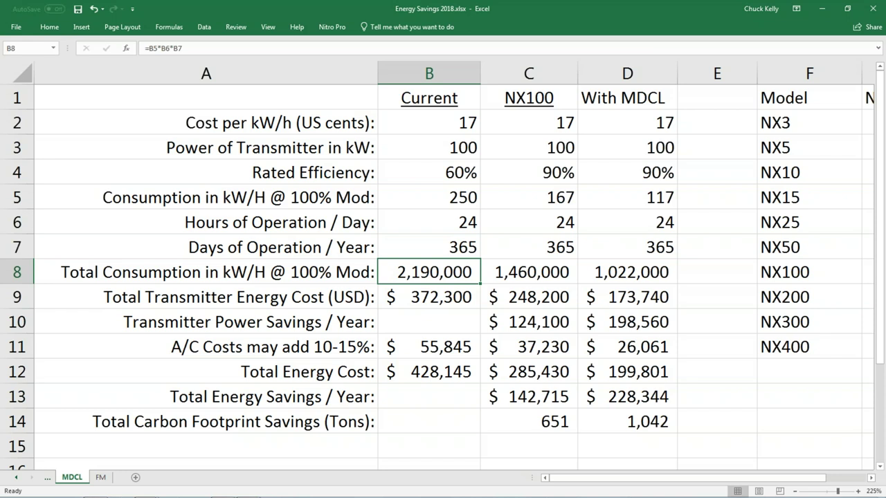
pyautogui.click(429, 297)
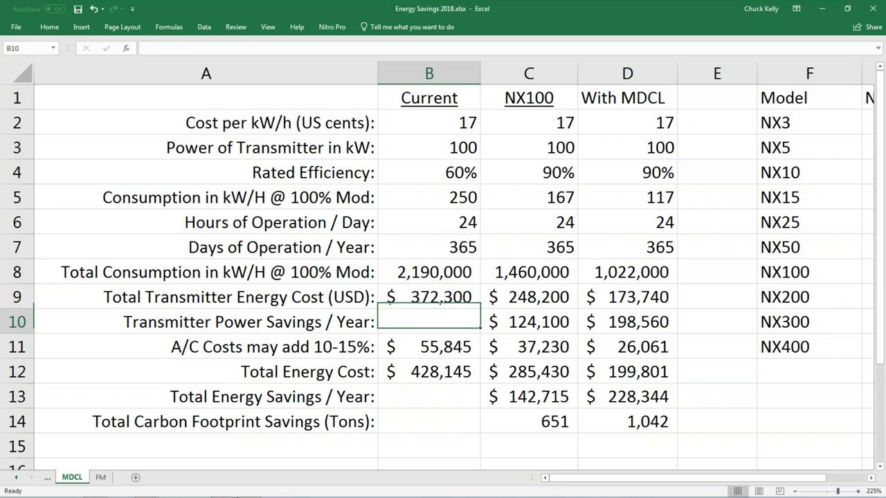
# Compare the rated efficiency of the Current transmitter with that of the NX100
pyautogui.press('Down')
pyautogui.press('Right')
pyautogui.press('Up')
pyautogui.press('Left')
pyautogui.press('Up')
pyautogui.press('Up')
pyautogui.press('Up')
pyautogui.press('Up')
pyautogui.press('Up')
pyautogui.press('Up')
pyautogui.press('Down')
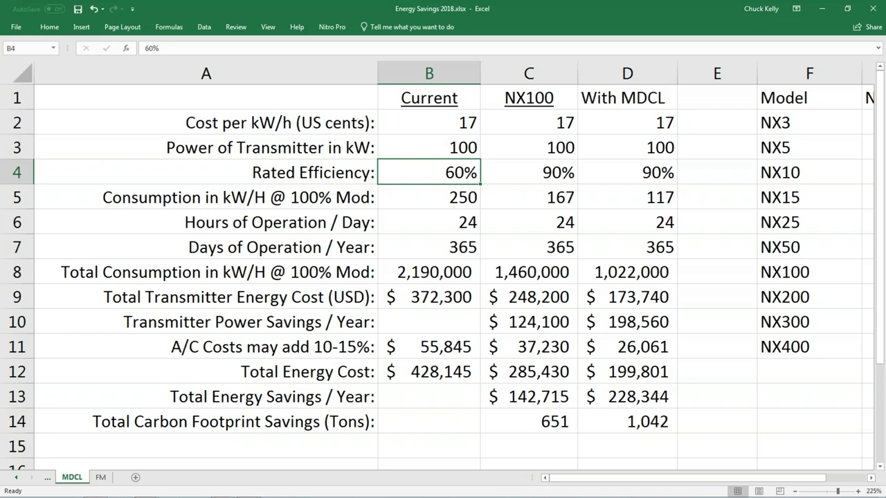
pyautogui.press('Right')
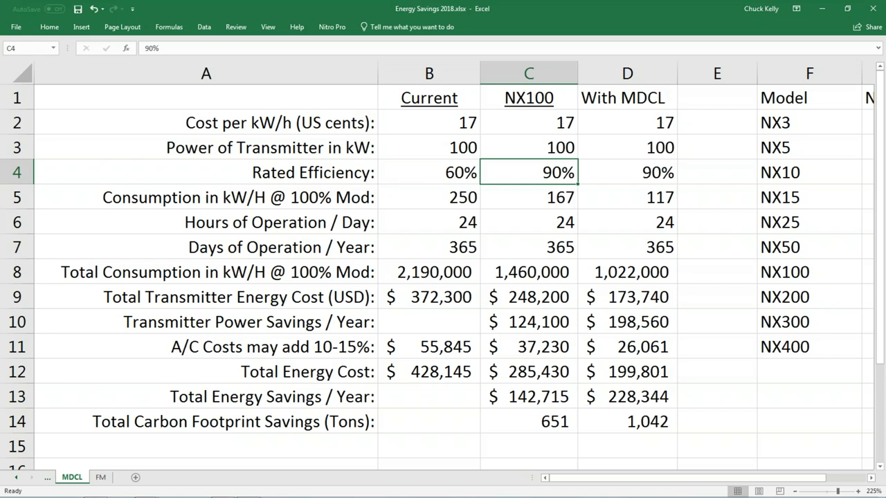
# Examine the yearly transmitter power savings for the NX100 and for the NX100 with MDCL
pyautogui.press('Down')
pyautogui.press('Down')
pyautogui.press('Down')
pyautogui.press('Down')
pyautogui.press('Down')
pyautogui.press('Down')
pyautogui.press('Up')
pyautogui.press('Down')
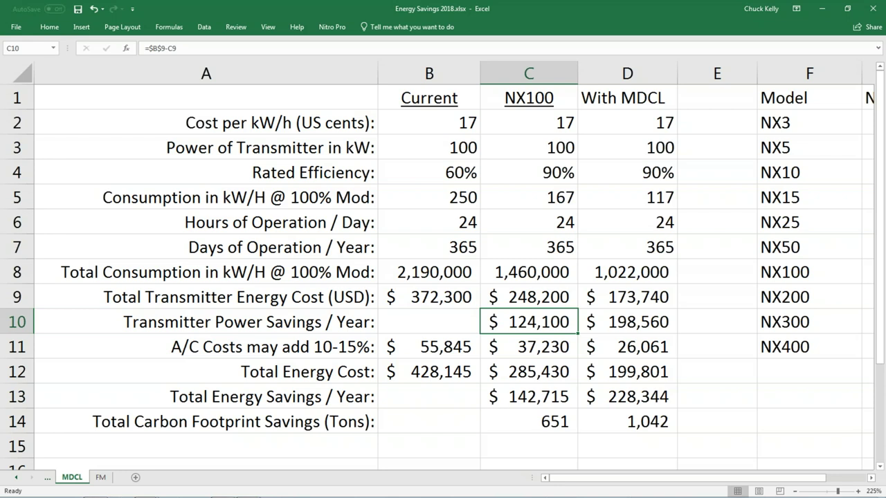
pyautogui.press('Right')
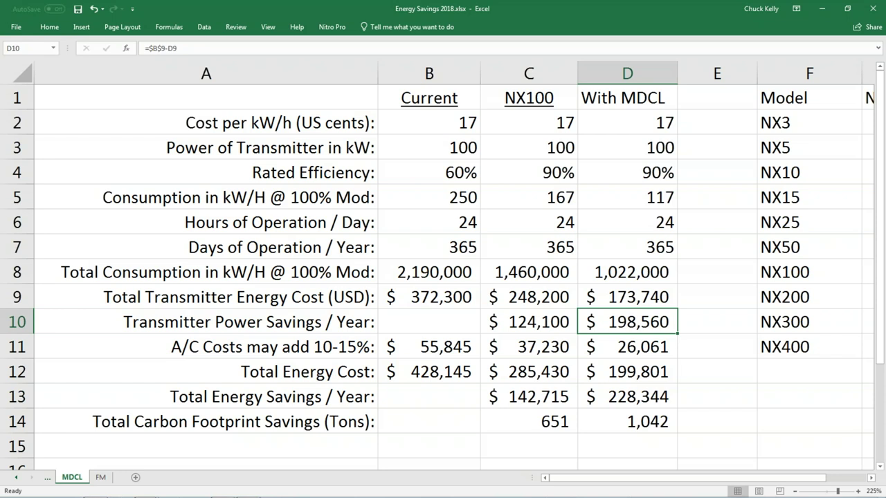
# Examine the A/C costs and total energy costs across the columns, and the With MDCL energy and carbon footprint savings
pyautogui.press('Down')
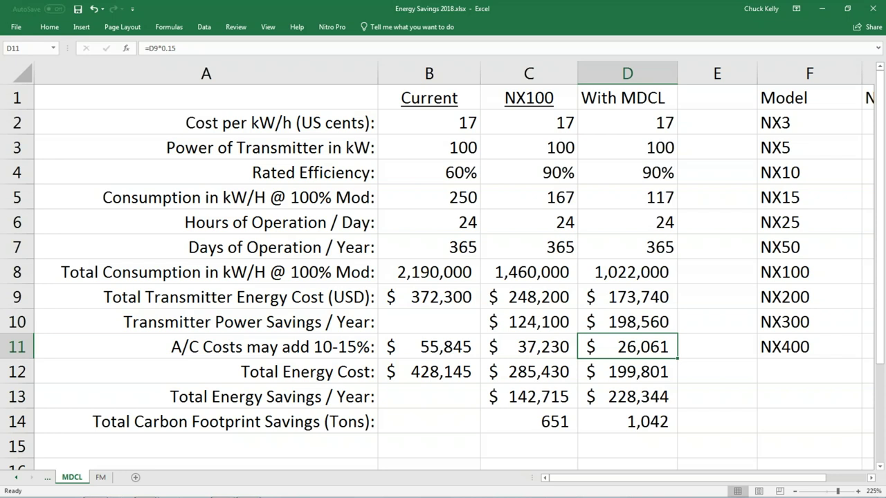
pyautogui.click(529, 346)
pyautogui.click(429, 346)
pyautogui.click(529, 347)
pyautogui.click(627, 346)
pyautogui.click(626, 371)
pyautogui.click(528, 372)
pyautogui.click(429, 372)
pyautogui.click(528, 371)
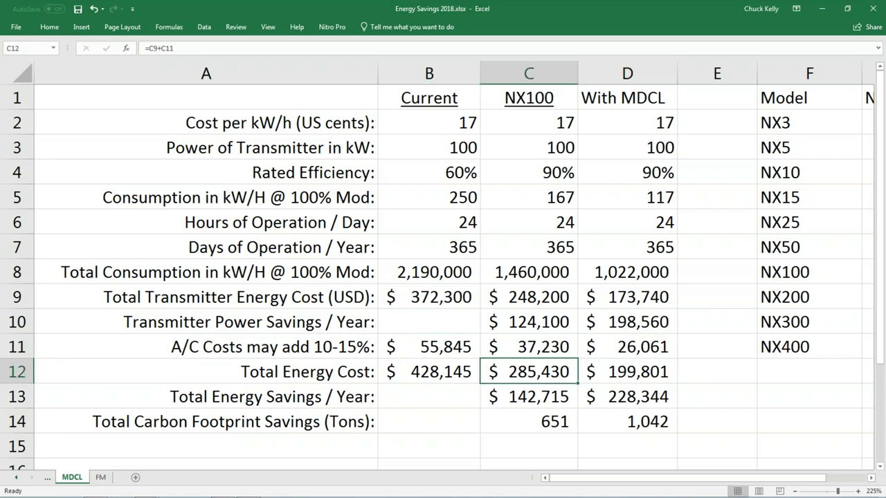
pyautogui.click(626, 372)
pyautogui.click(627, 397)
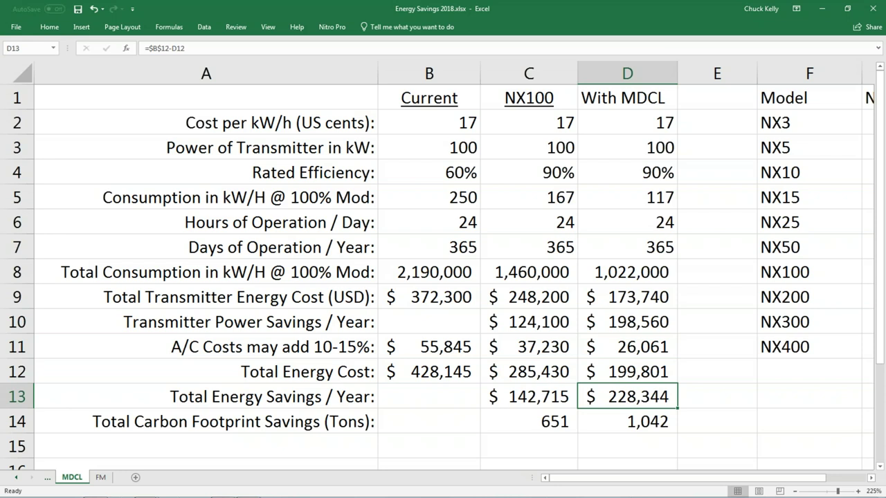
pyautogui.click(627, 421)
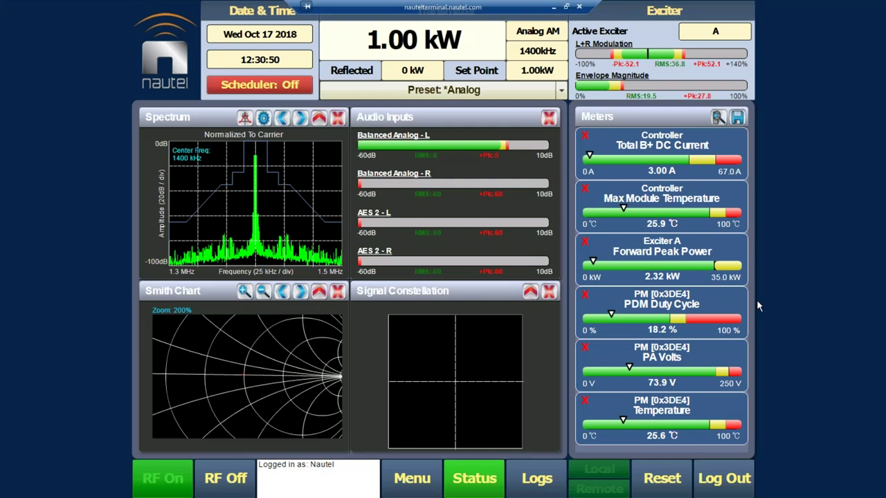
# In the Nautel transmitter interface, replace the Signal Constellation display with the Lissajous Plot
pyautogui.click(550, 291)
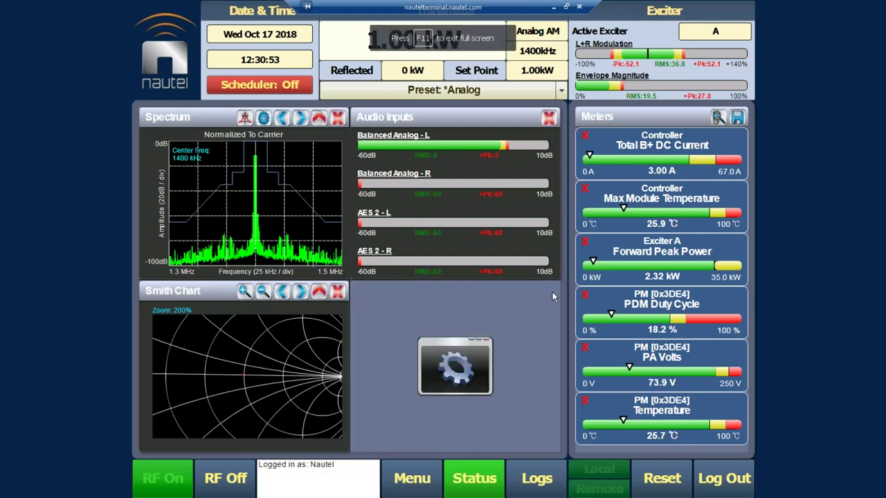
pyautogui.click(454, 365)
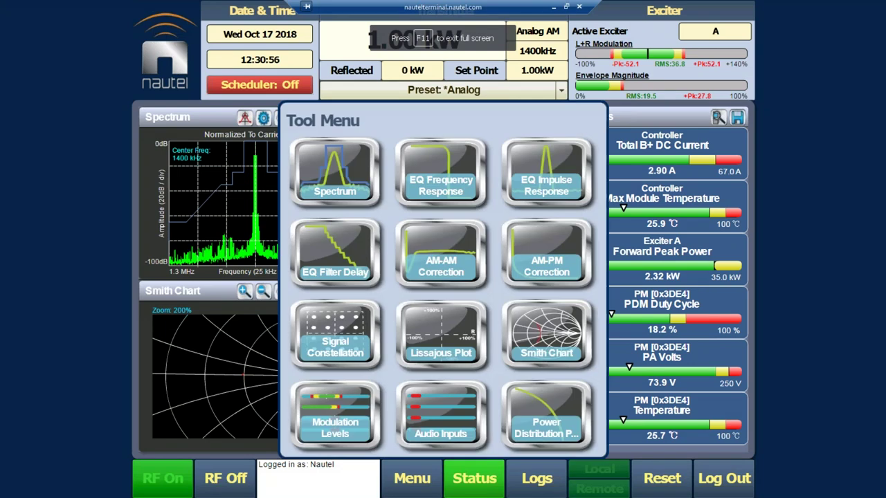
pyautogui.press('Escape')
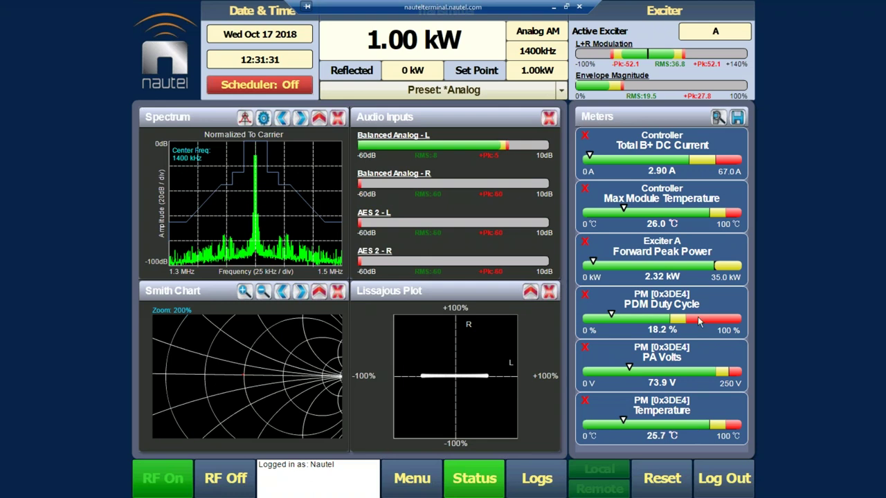
# Look up the power module readings for Modules - Rack 1 in the meter list and return to the status page
pyautogui.click(718, 118)
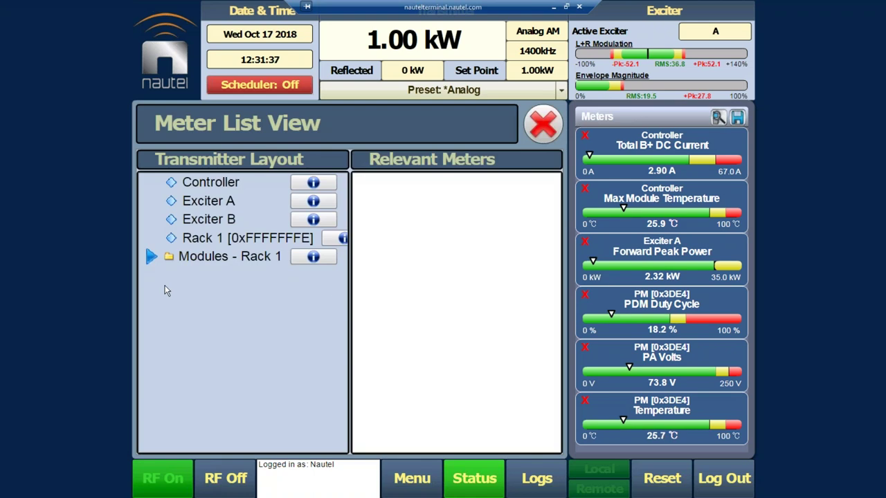
pyautogui.click(151, 257)
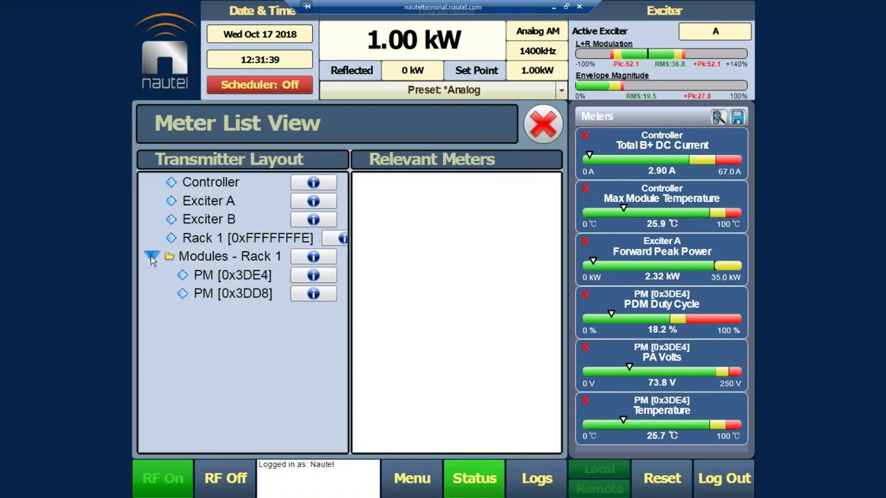
pyautogui.click(307, 275)
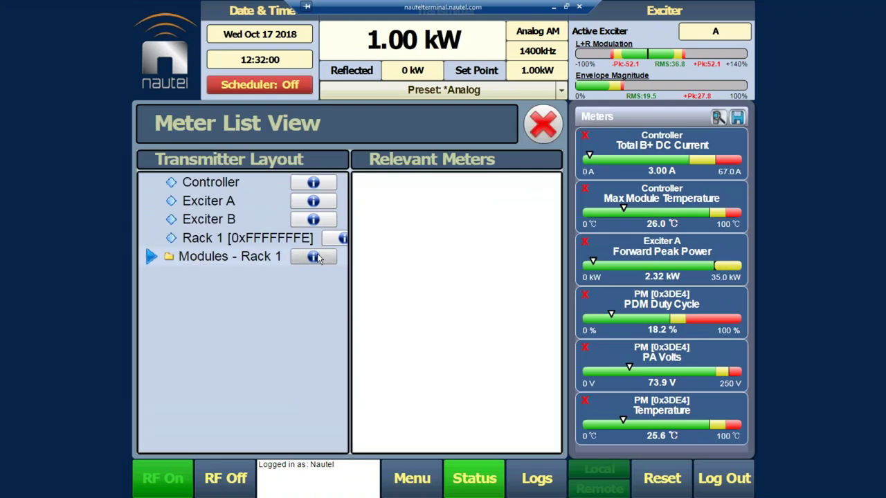
pyautogui.click(314, 257)
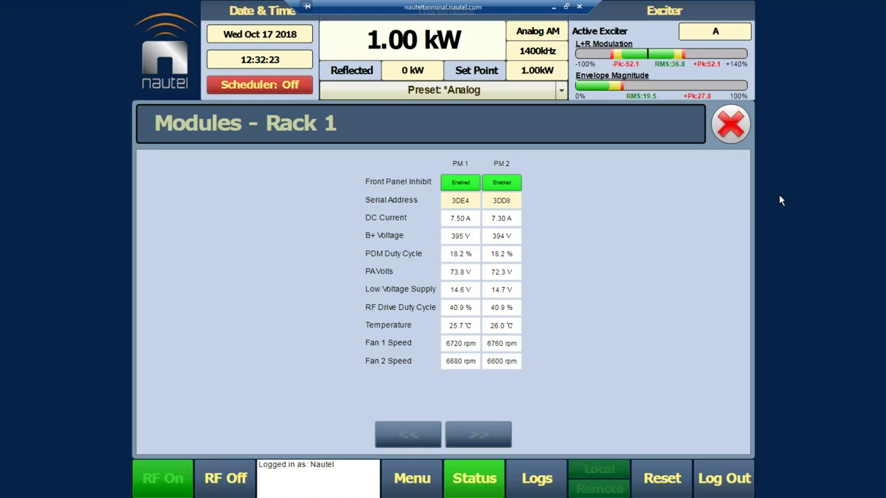
pyautogui.click(735, 122)
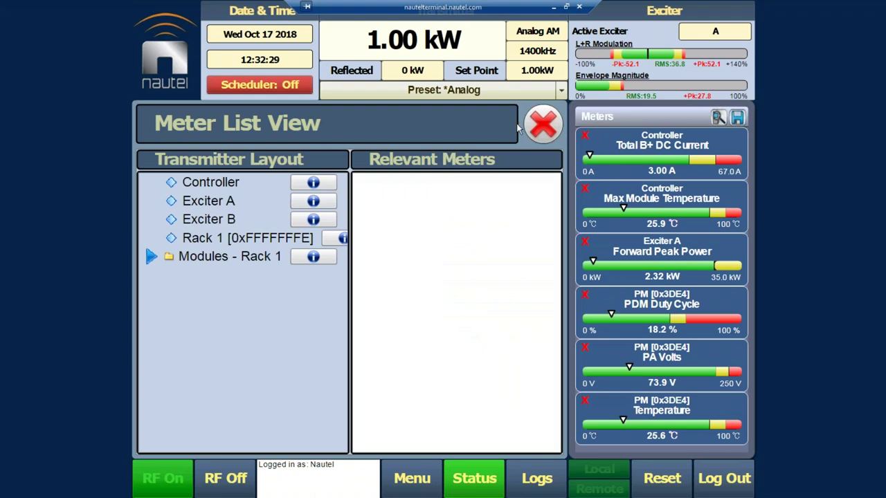
pyautogui.click(544, 124)
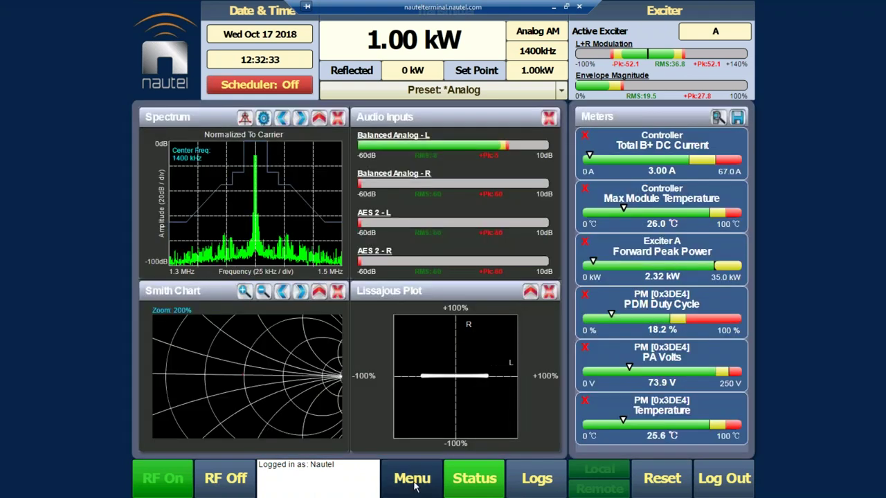
# Open the analog settings of the current preset and set Dynamic Carrier Control to AMC
pyautogui.click(415, 487)
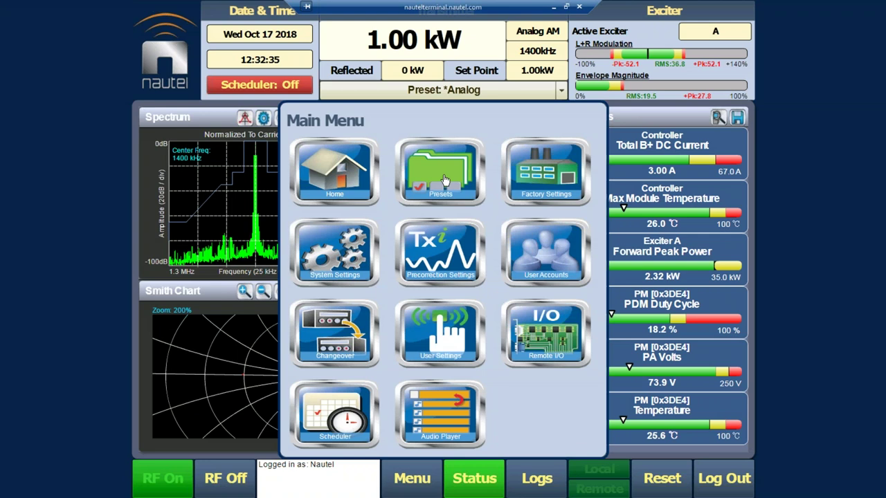
pyautogui.click(445, 180)
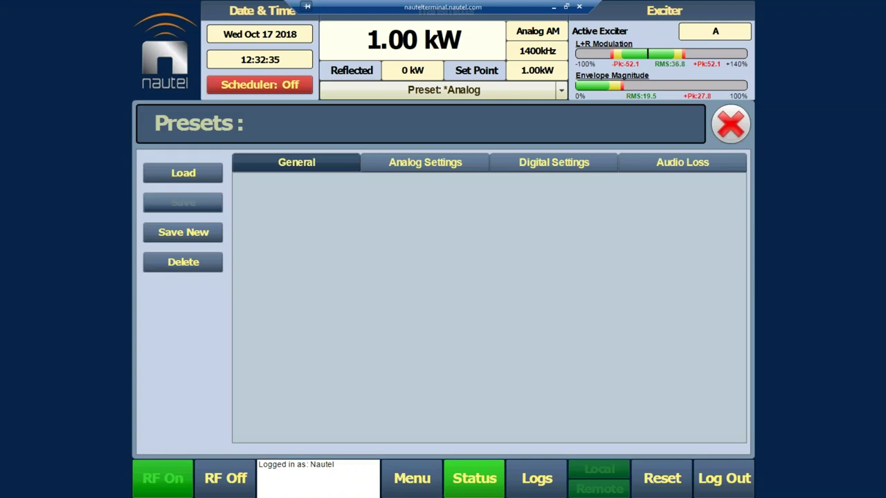
pyautogui.click(418, 162)
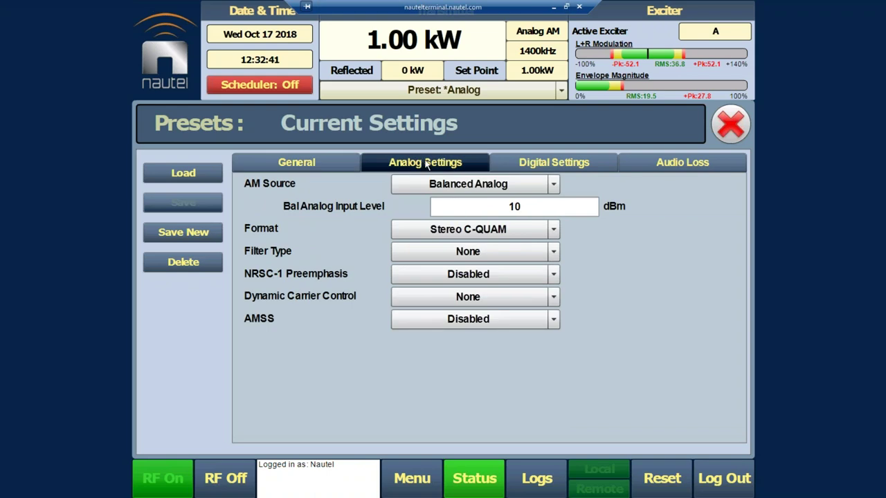
pyautogui.click(554, 298)
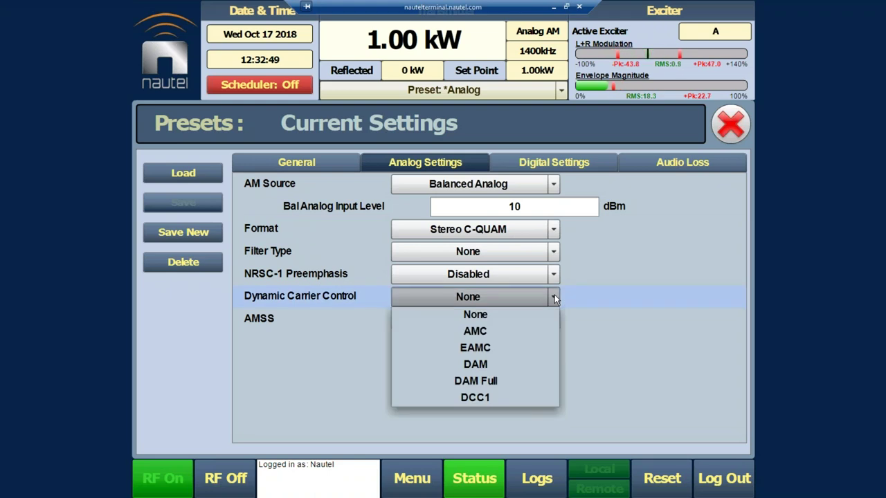
pyautogui.click(509, 332)
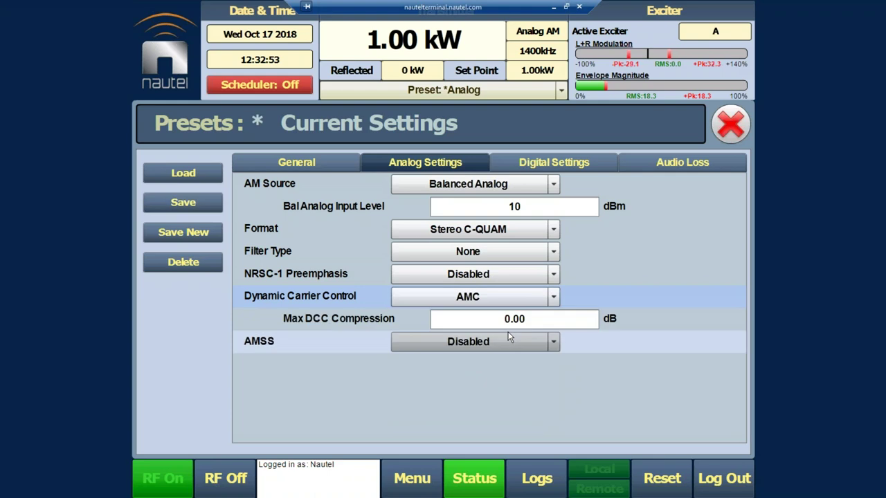
# Set Max DCC Compression to 3.00 dB and save the changes to the system preset
pyautogui.click(544, 320)
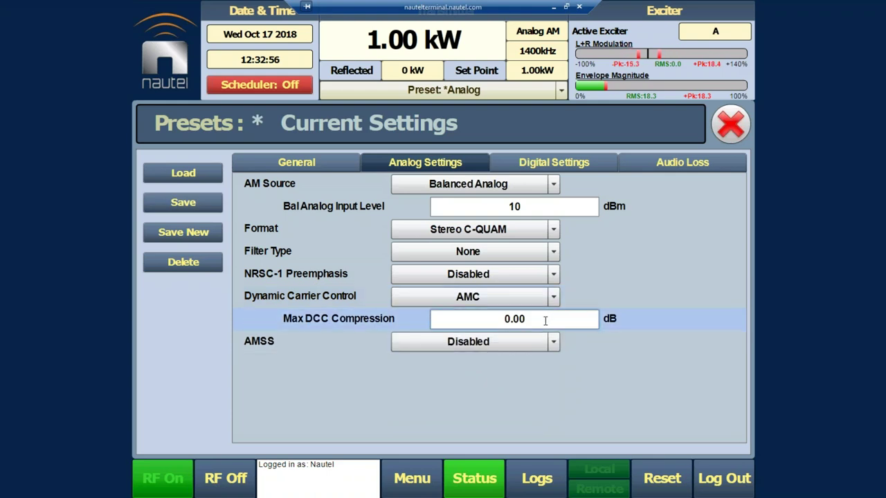
pyautogui.press('BackSpace')
pyautogui.press('BackSpace')
pyautogui.write('3.00')
pyautogui.click(181, 202)
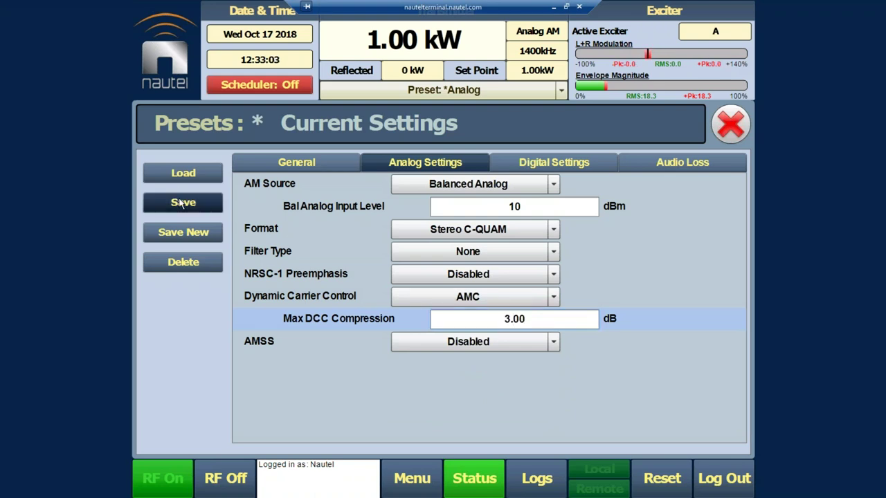
pyautogui.click(478, 311)
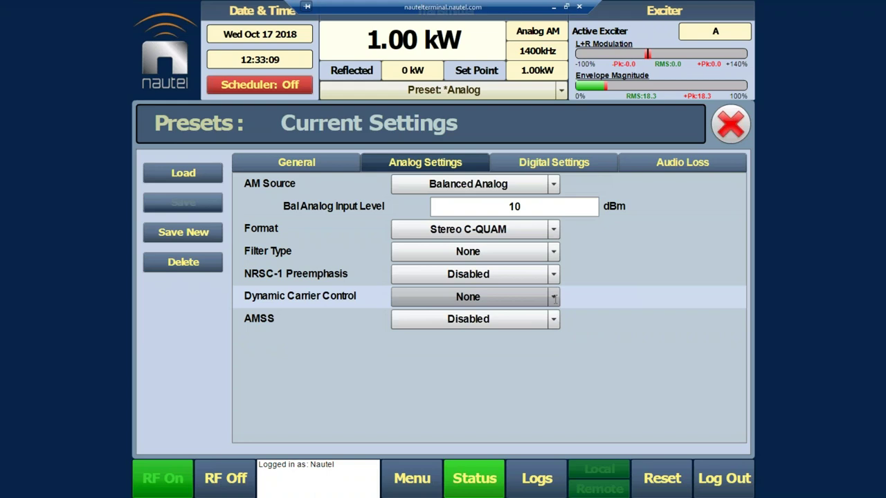
# Try to save the preset again with Dynamic Carrier Control set to AMC
pyautogui.click(554, 297)
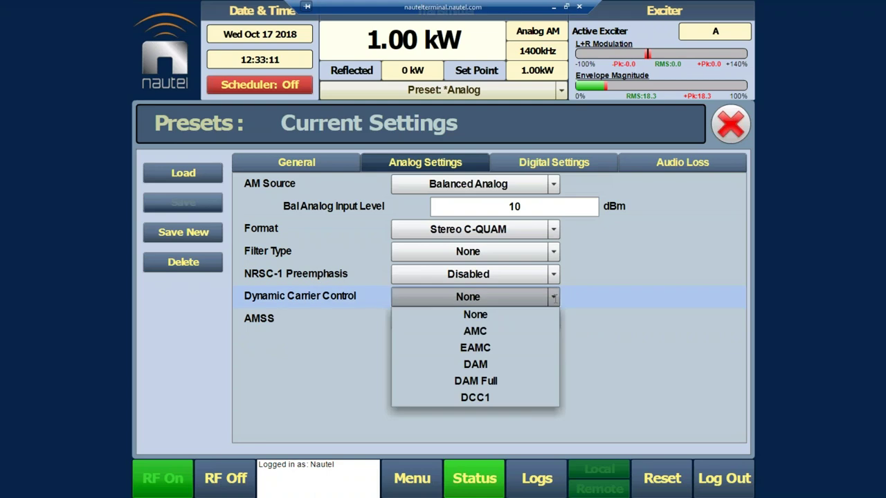
pyautogui.click(476, 332)
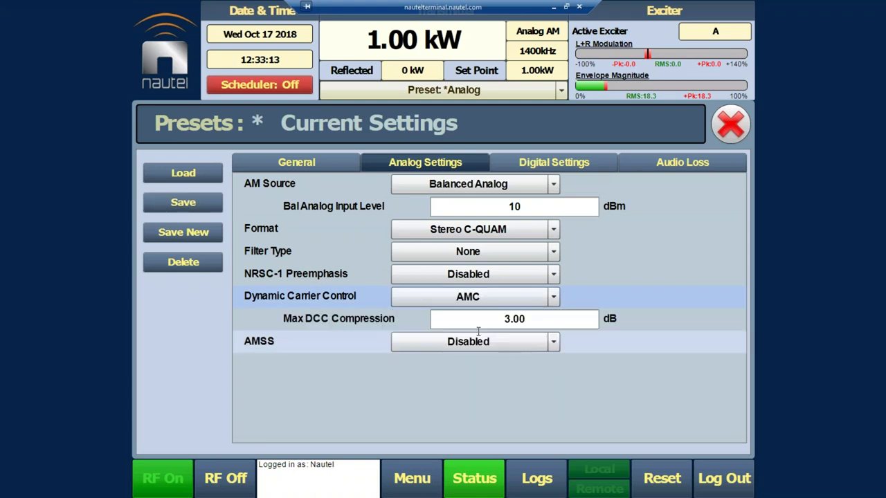
pyautogui.click(183, 203)
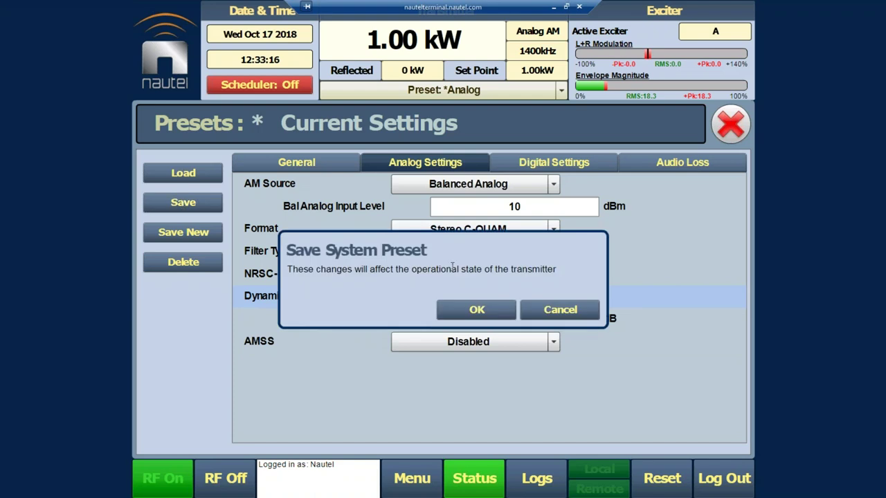
pyautogui.click(462, 312)
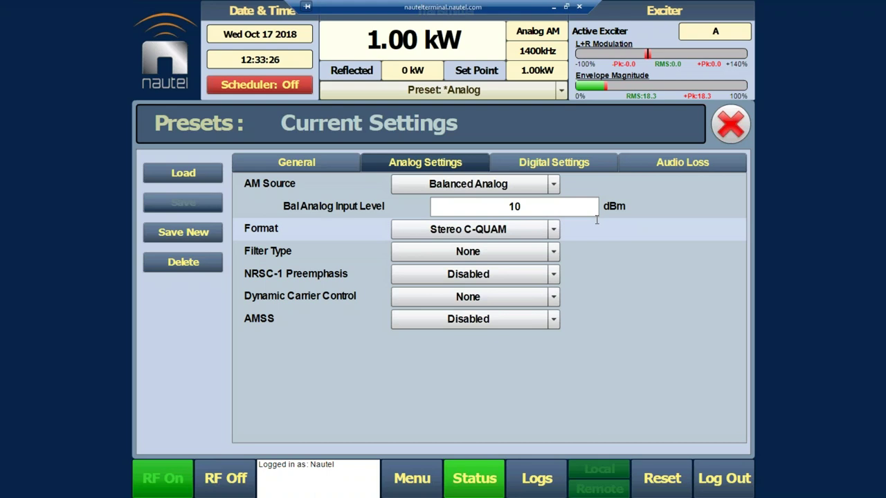
# Change the preset's audio format to AM Carrier and save the system preset
pyautogui.click(553, 234)
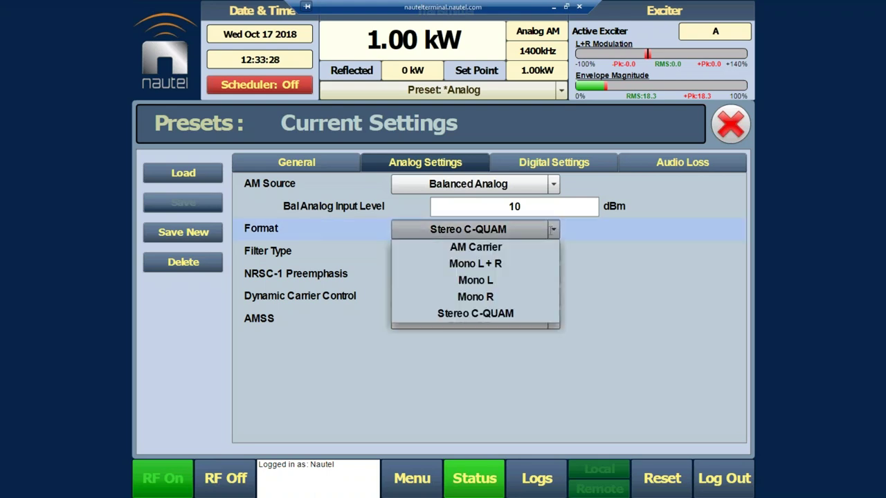
pyautogui.click(513, 249)
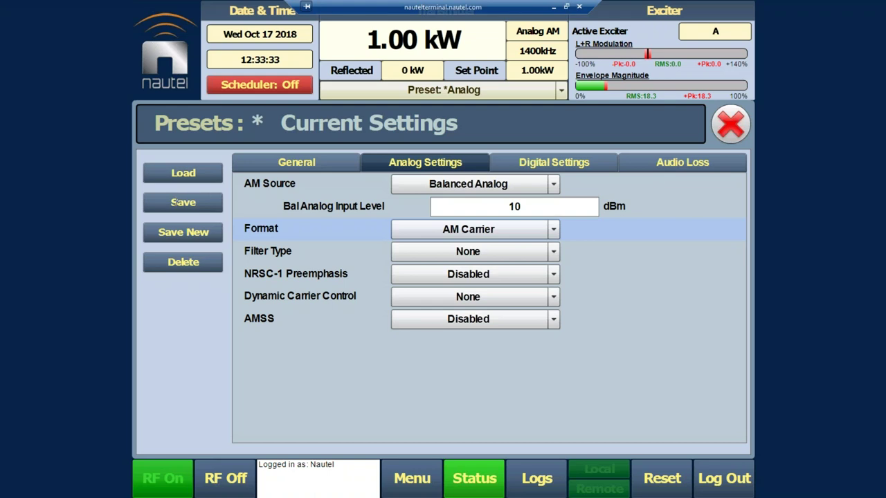
pyautogui.click(178, 207)
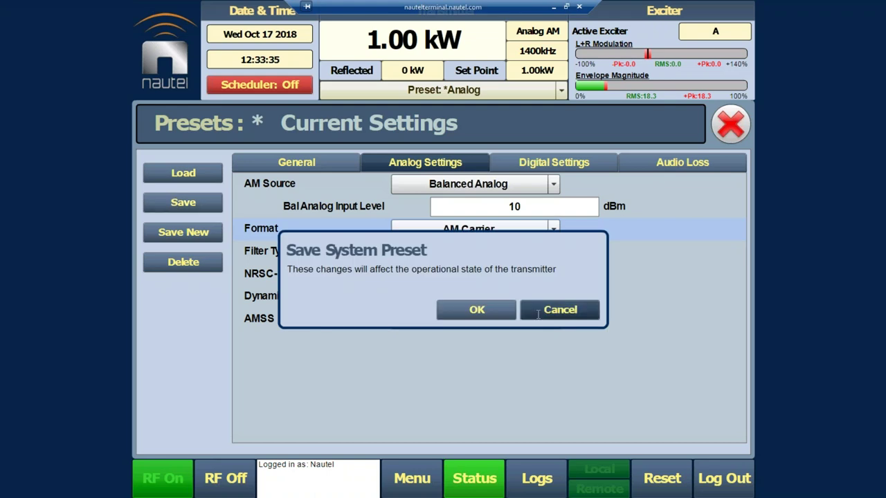
pyautogui.click(477, 309)
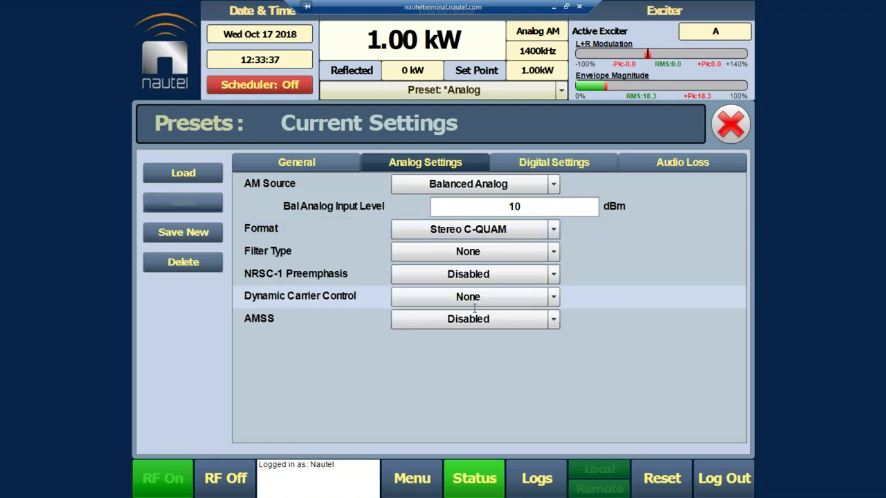
# Set Dynamic Carrier Control to EAMC and save the system preset
pyautogui.click(553, 297)
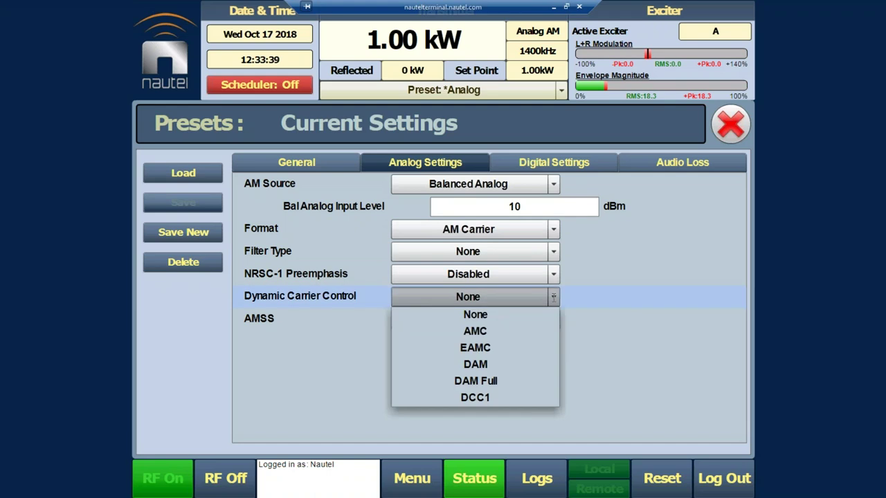
pyautogui.click(485, 348)
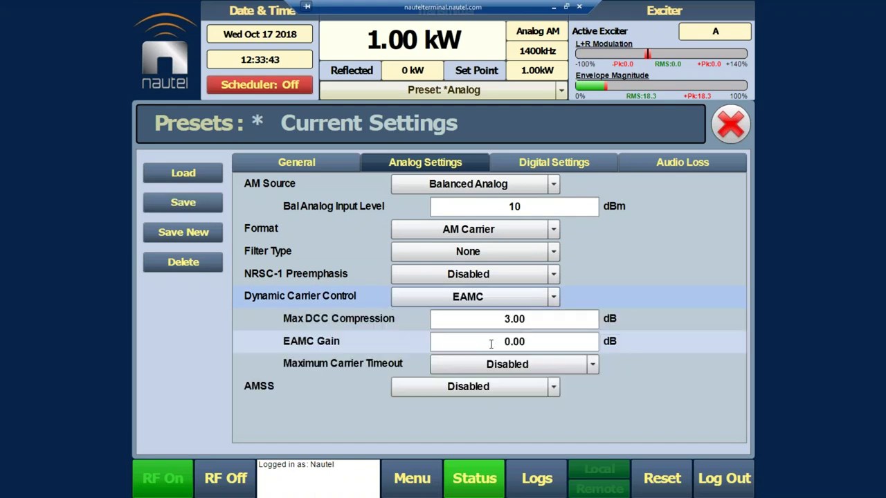
pyautogui.click(177, 205)
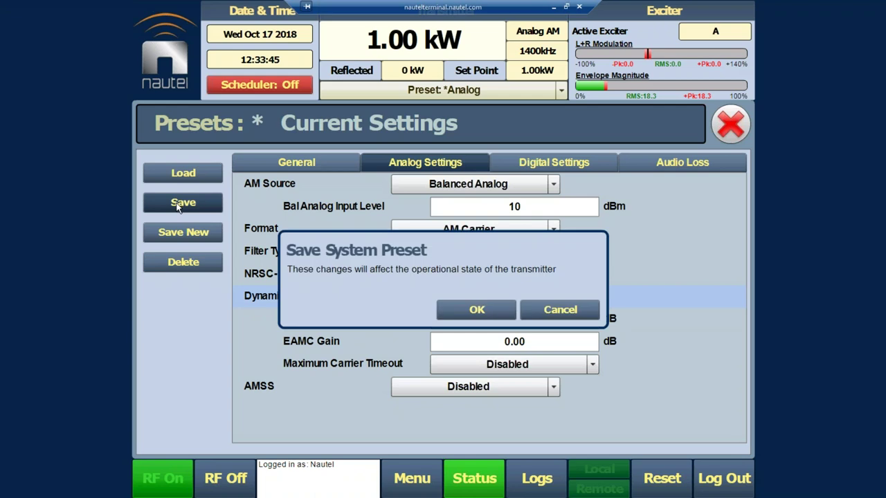
pyautogui.click(485, 315)
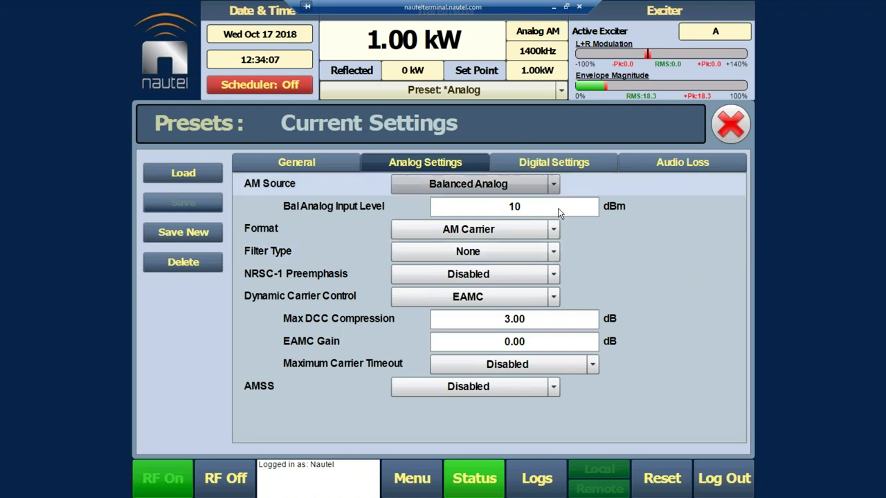
# Review the available AM Source options and close the presets page without changing the source
pyautogui.click(554, 185)
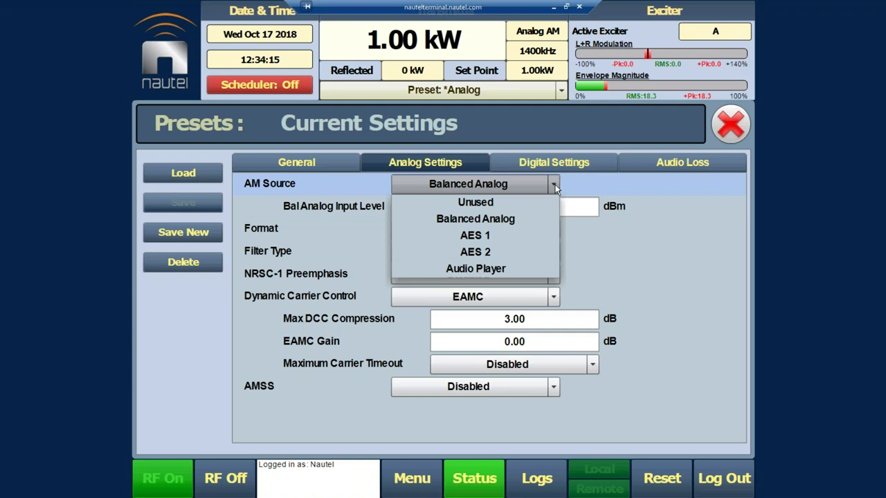
pyautogui.click(730, 122)
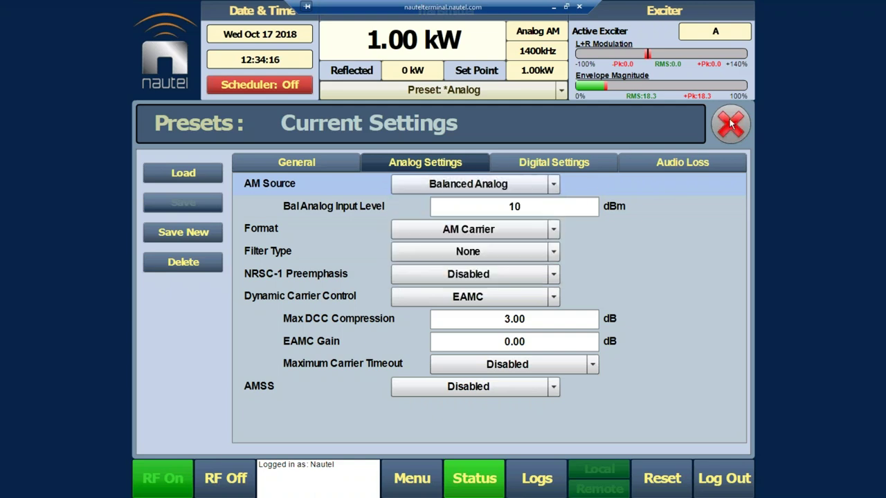
pyautogui.click(730, 122)
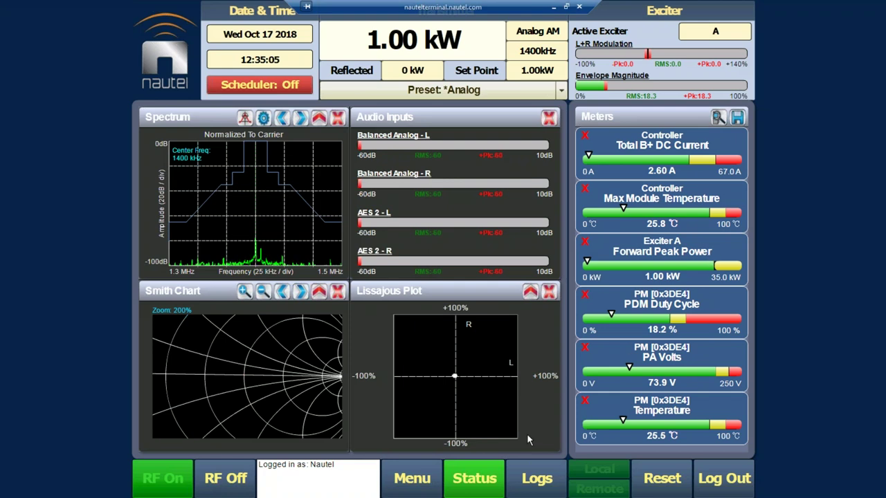
# Look over the Audio Player's streams and playlists pages, returning to the status page
pyautogui.click(413, 488)
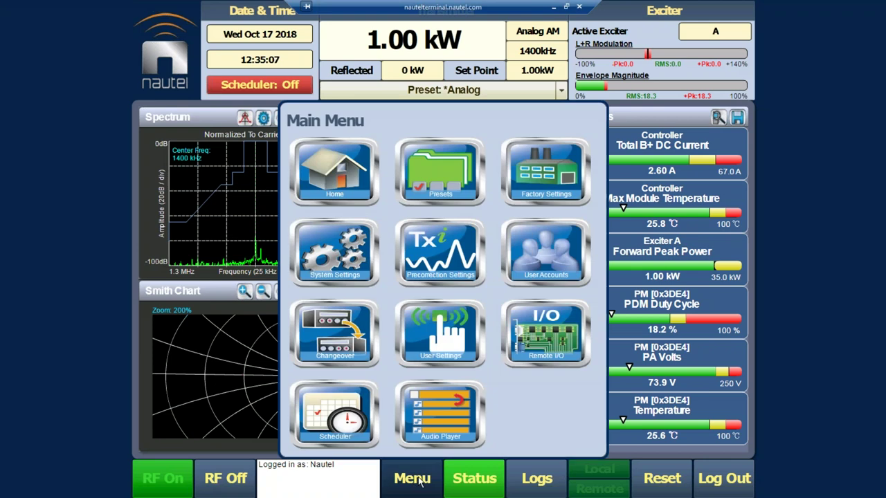
pyautogui.click(434, 414)
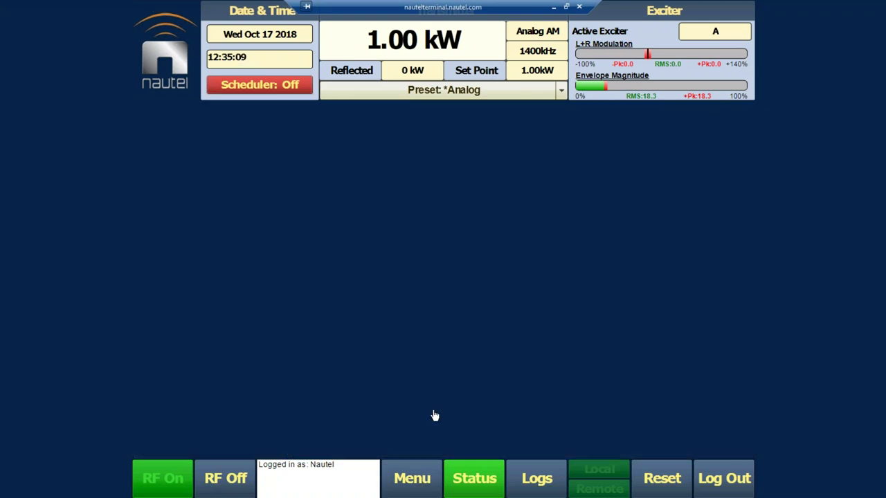
pyautogui.click(415, 164)
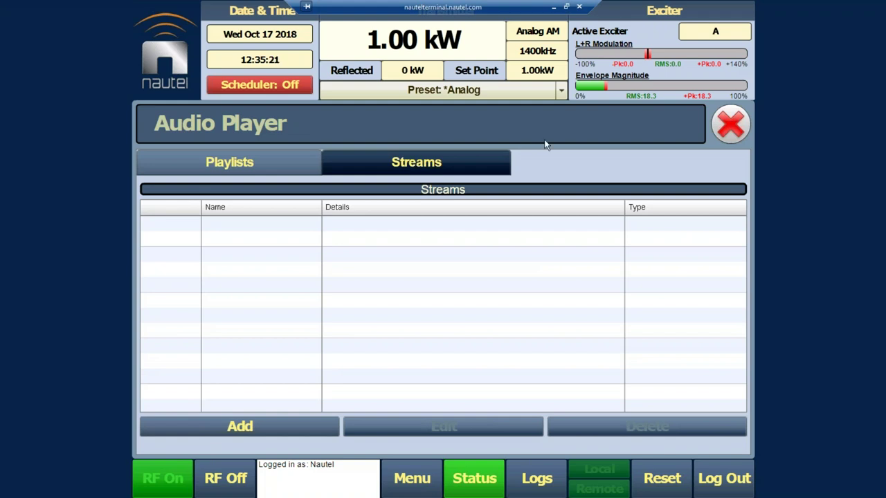
pyautogui.click(728, 128)
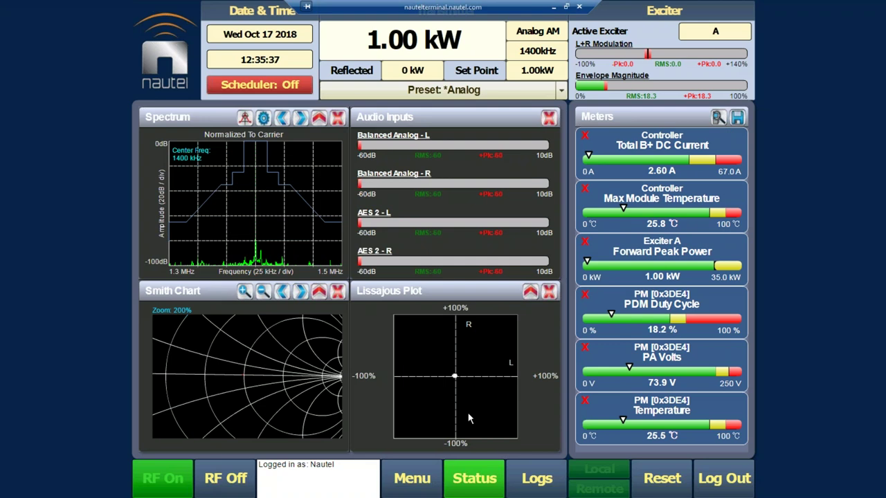
pyautogui.click(412, 479)
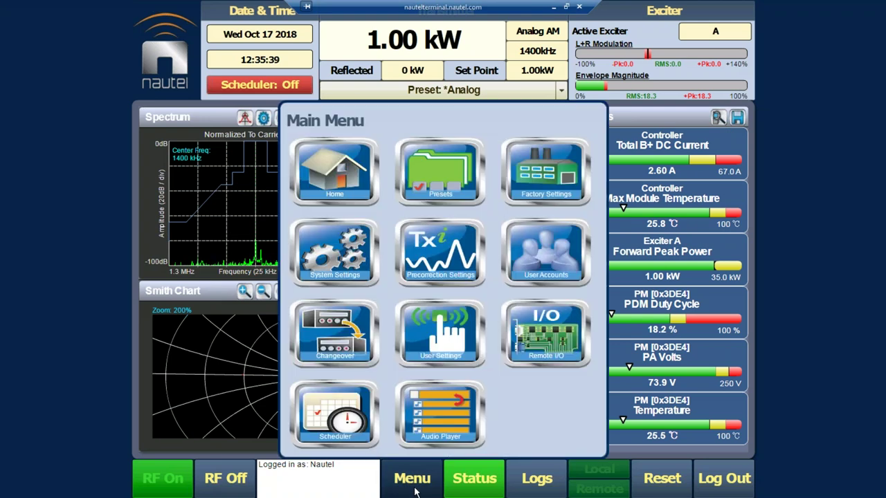
pyautogui.click(450, 423)
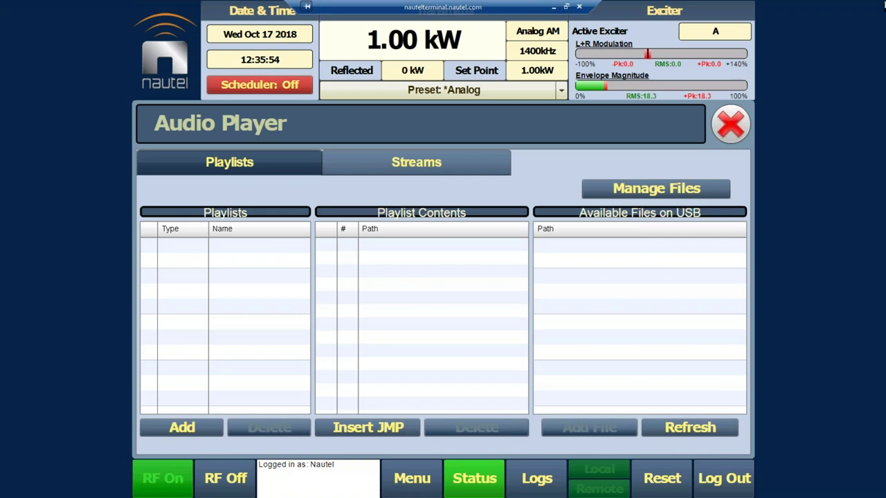
pyautogui.click(729, 122)
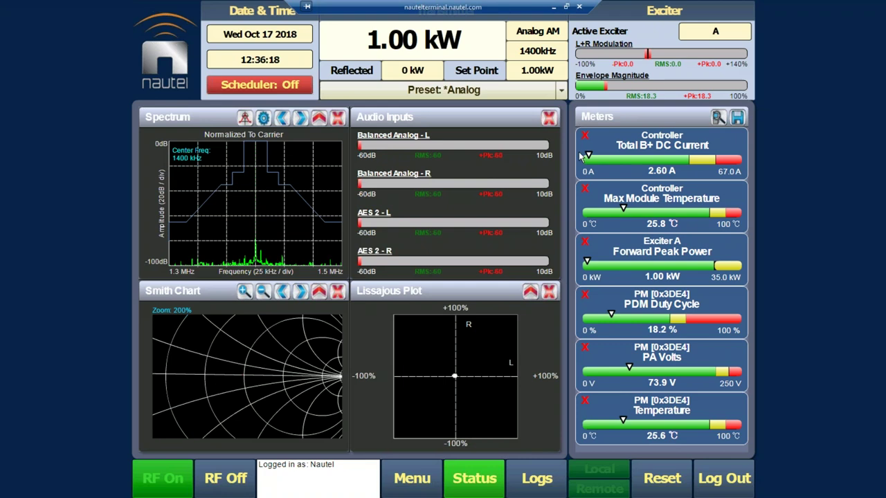
# Enlarge the Spectrum display and check the Measurement Source options in its settings, keeping TX Output
pyautogui.click(318, 117)
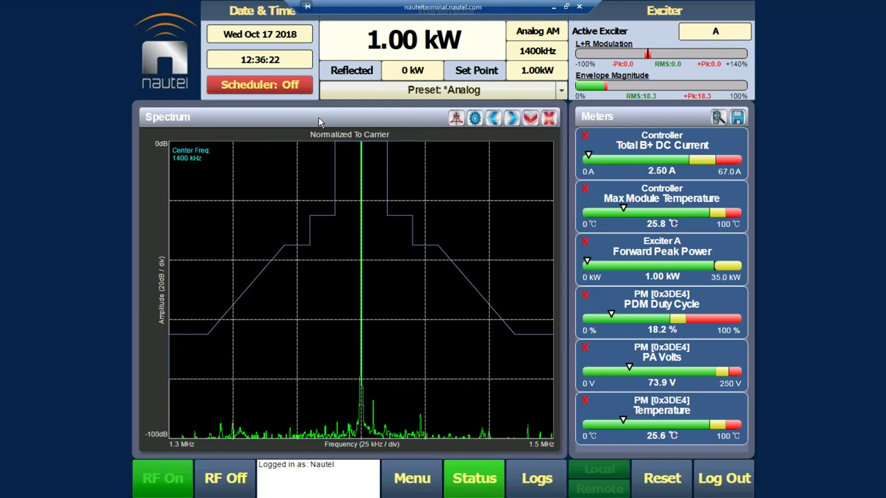
pyautogui.click(475, 119)
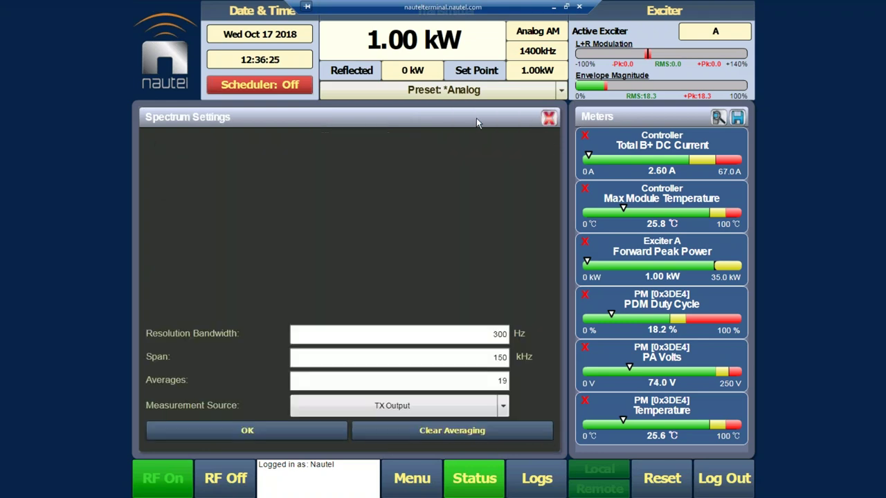
pyautogui.click(502, 406)
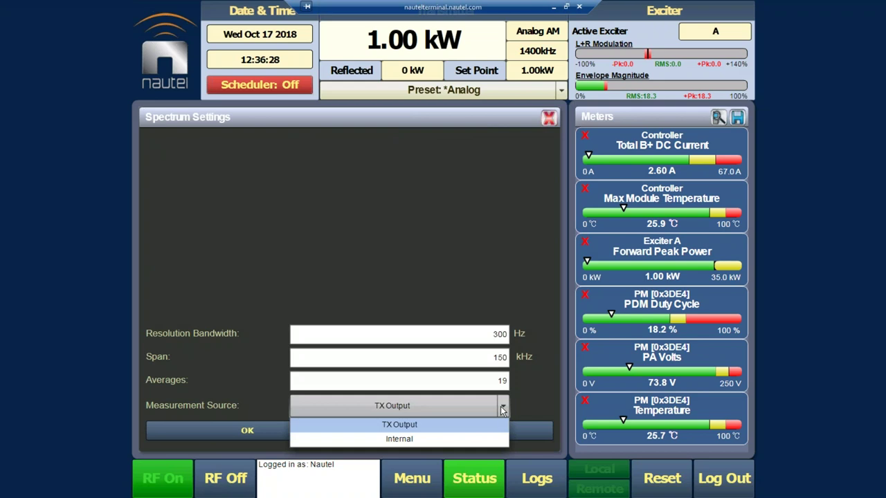
pyautogui.click(503, 409)
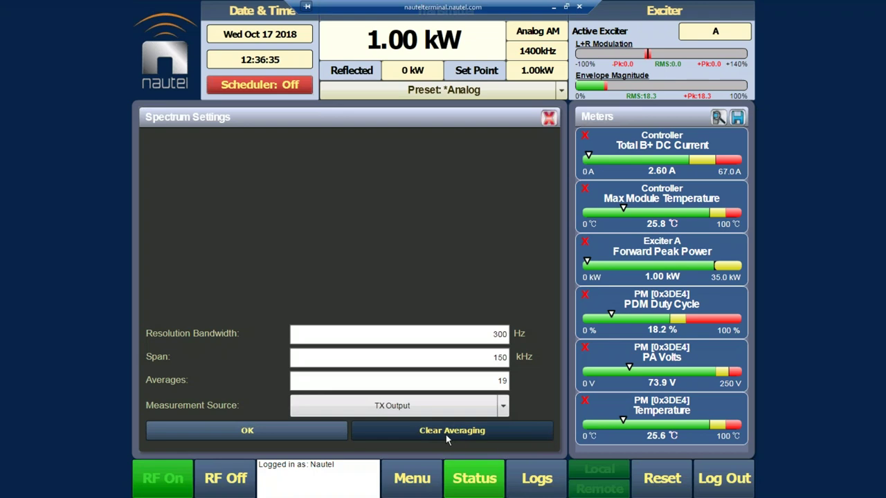
pyautogui.click(303, 430)
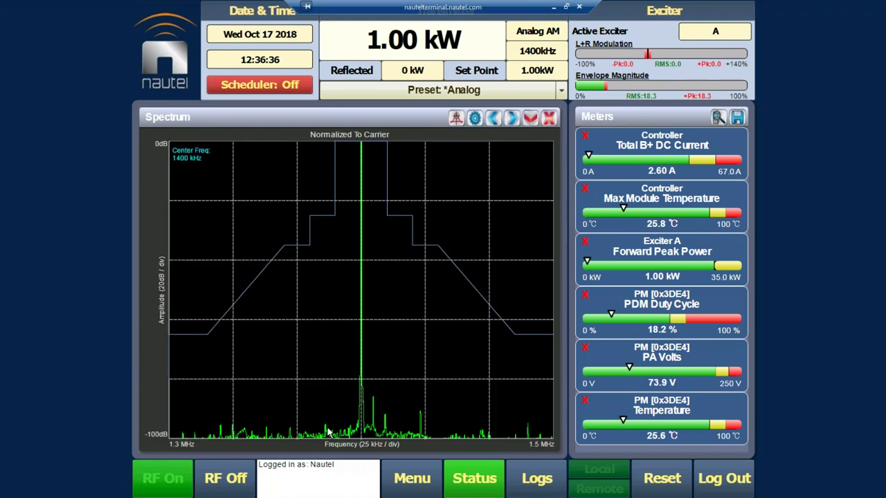
# Read the frequency and amplitude of the small peak above the carrier with the Spectrum marker, and restore the Spectrum display's normal size
pyautogui.click(421, 287)
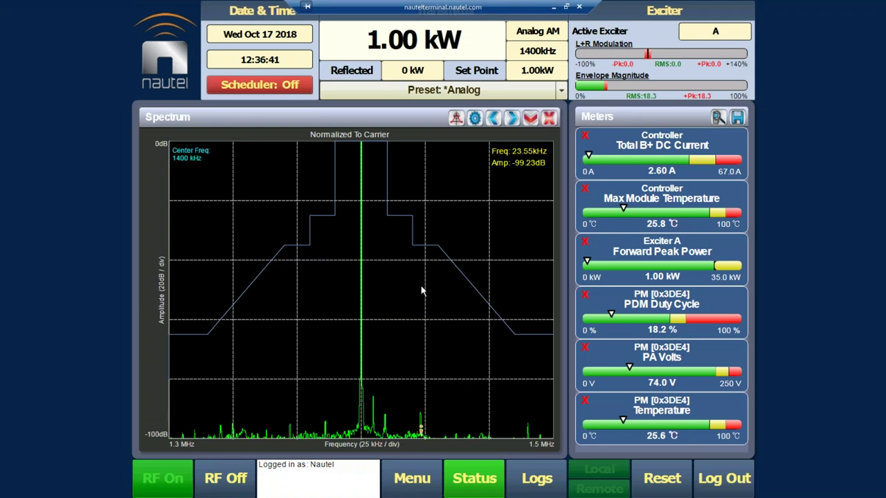
pyautogui.click(420, 403)
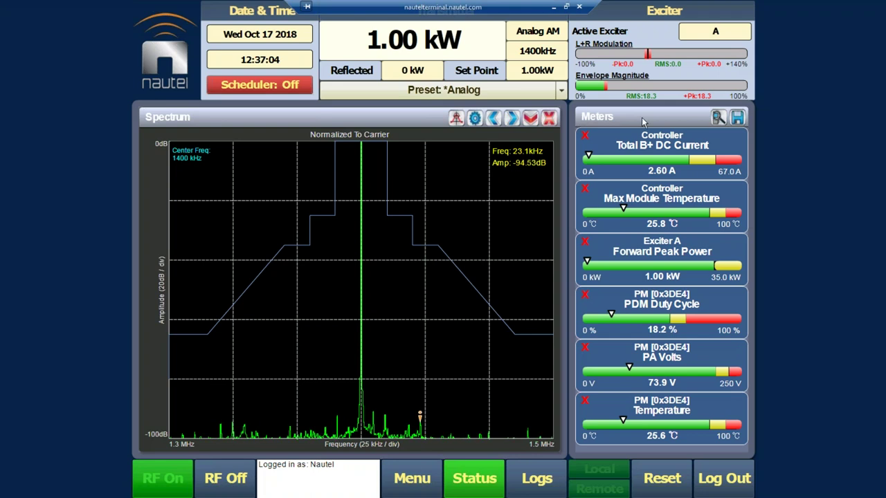
pyautogui.click(534, 119)
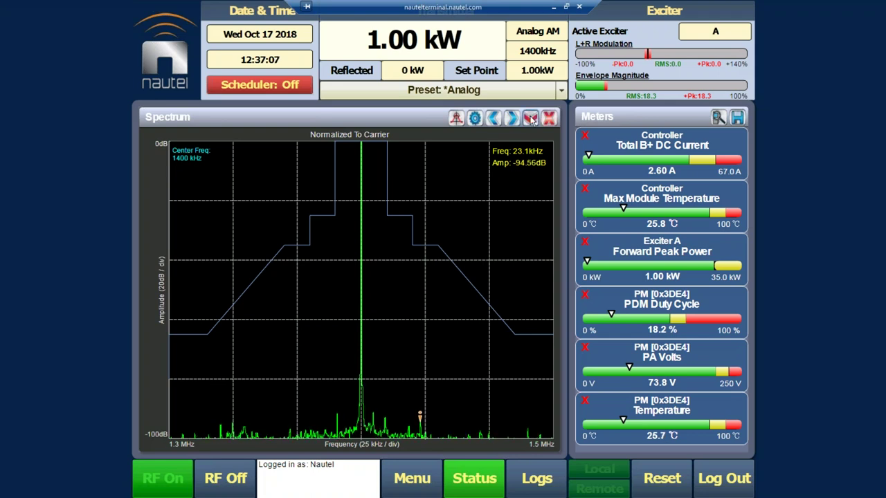
pyautogui.click(530, 118)
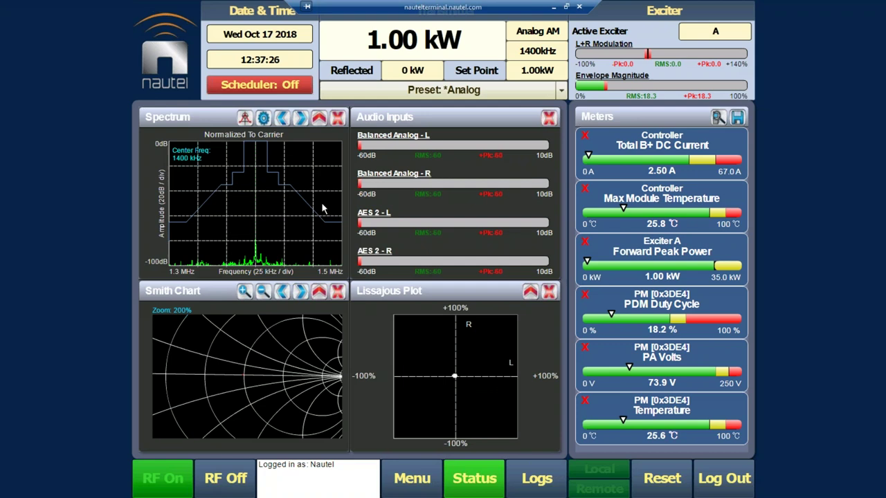
# Inspect the plotted impedance point with a marker on the enlarged Smith Chart at 575% zoom, and restore the chart's normal size
pyautogui.click(319, 293)
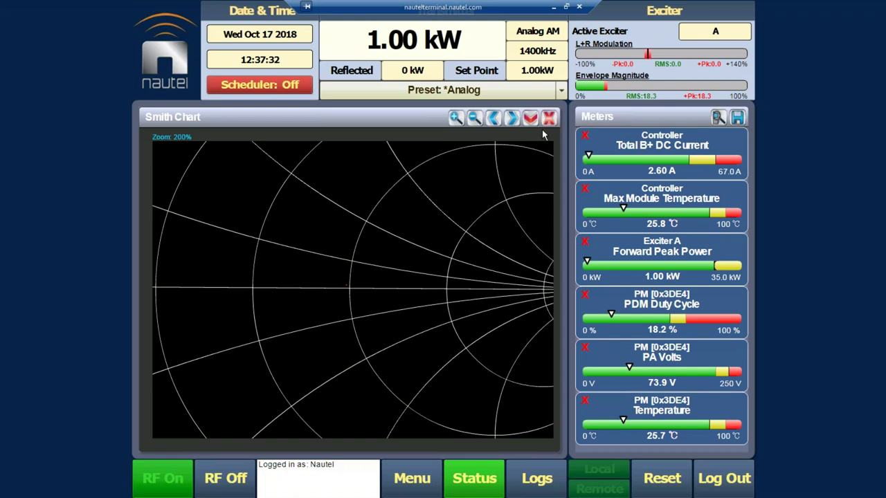
pyautogui.click(456, 119)
pyautogui.click(456, 119)
pyautogui.click(456, 119)
pyautogui.click(456, 118)
pyautogui.click(455, 119)
pyautogui.click(456, 119)
pyautogui.click(456, 119)
pyautogui.click(456, 119)
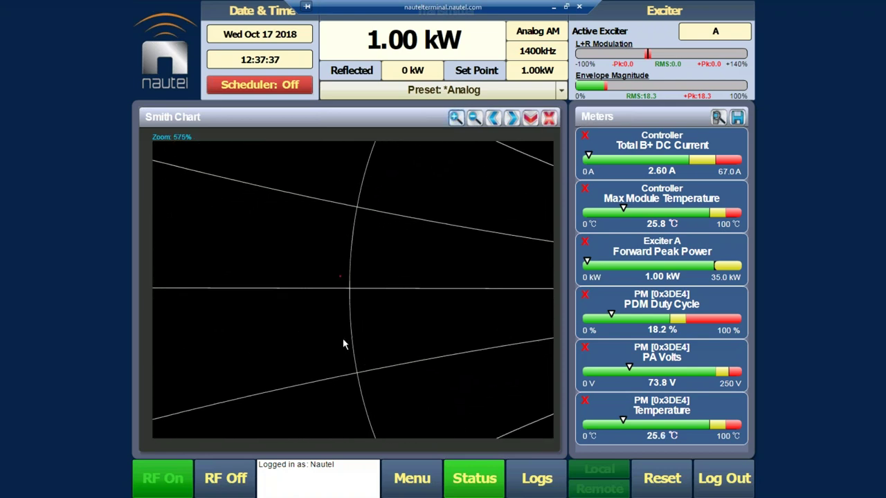
pyautogui.click(339, 275)
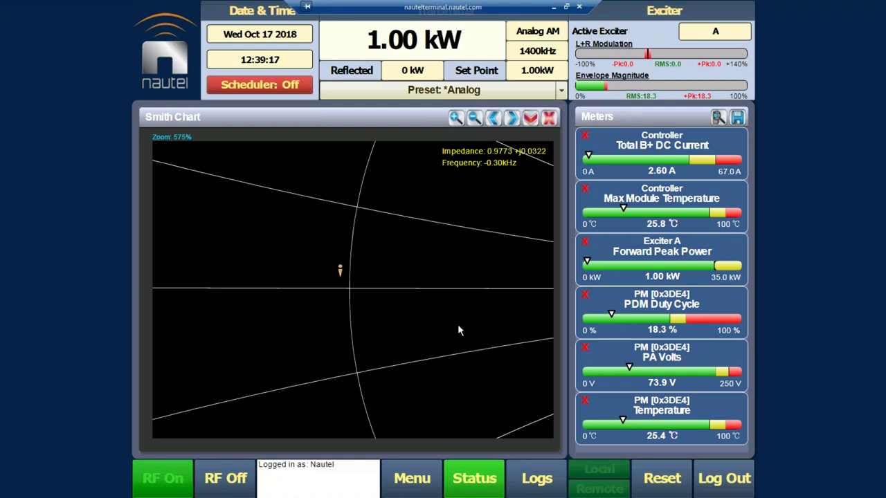
pyautogui.click(530, 119)
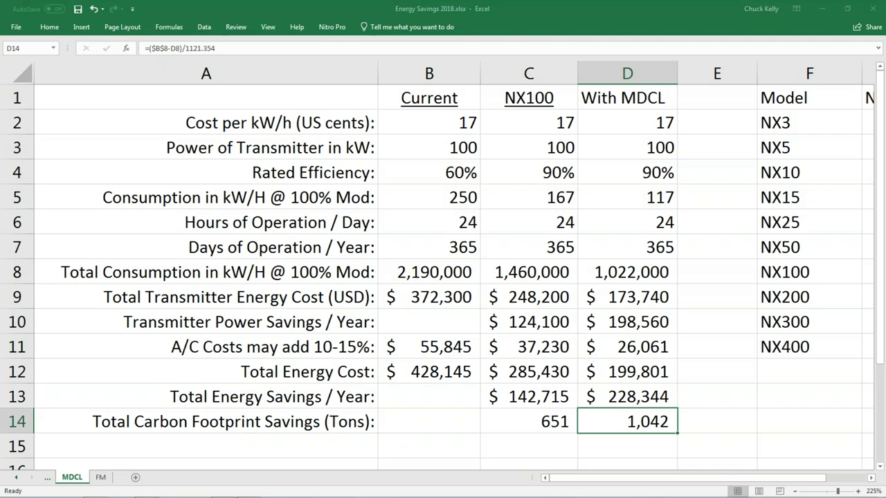
pyautogui.press('F2')
pyautogui.click(580, 421)
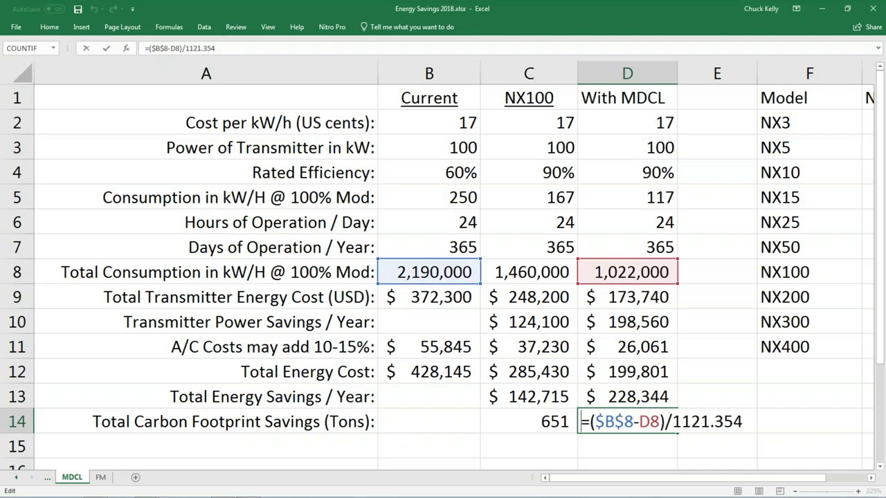
pyautogui.click(459, 173)
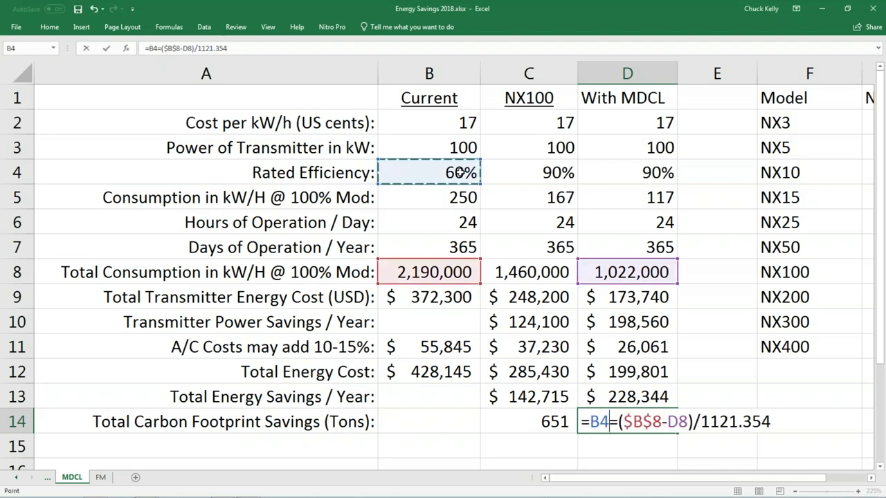
pyautogui.write('&4')
pyautogui.press('Return')
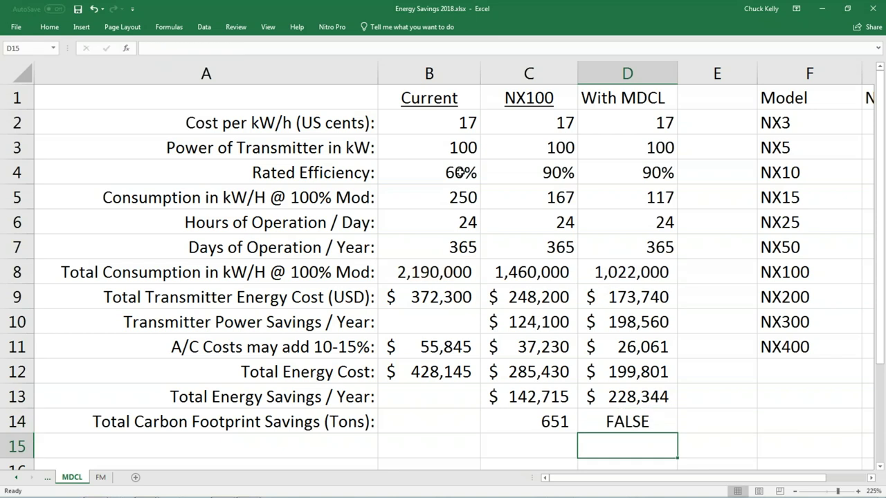
pyautogui.hotkey('ctrl', 'z')
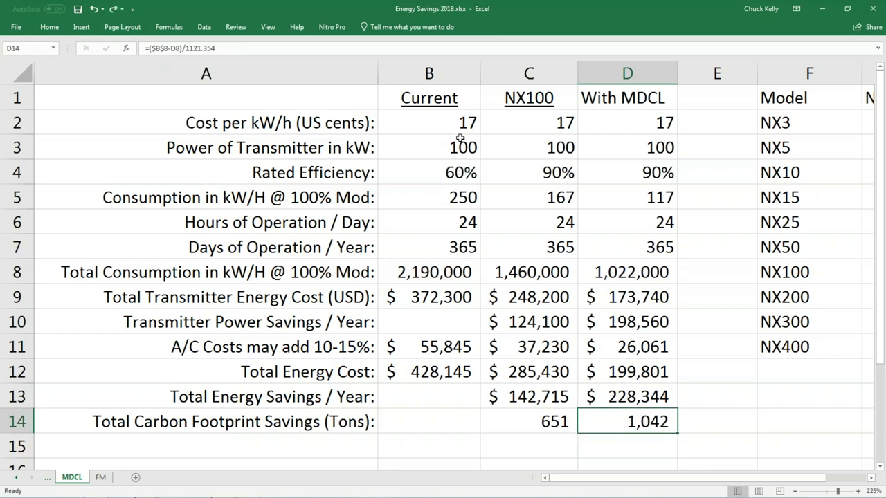
# Set the current transmitter's rated efficiency to 84% in cell B4
pyautogui.click(462, 173)
pyautogui.write('84')
pyautogui.press('Return')
pyautogui.press('Up')
pyautogui.click(429, 197)
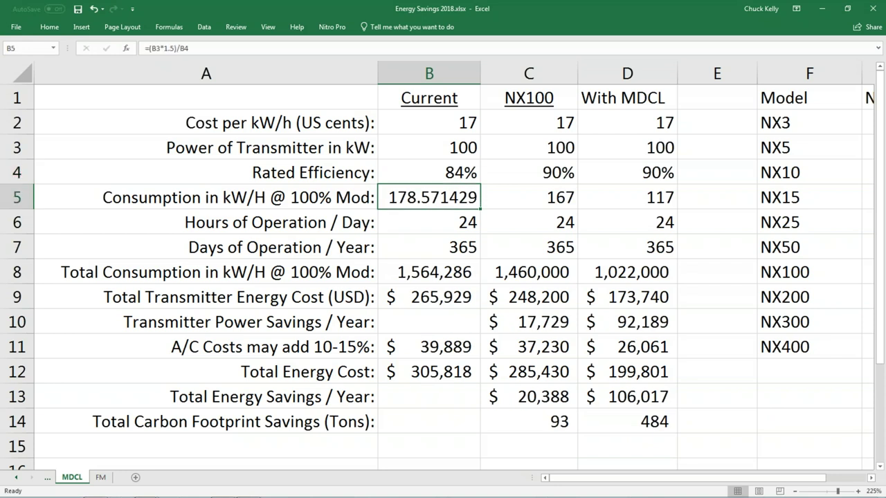
# Set the transmitter power to 60 kW in the Current, NX100 and With MDCL columns
pyautogui.press('Up')
pyautogui.press('Up')
pyautogui.press('F2')
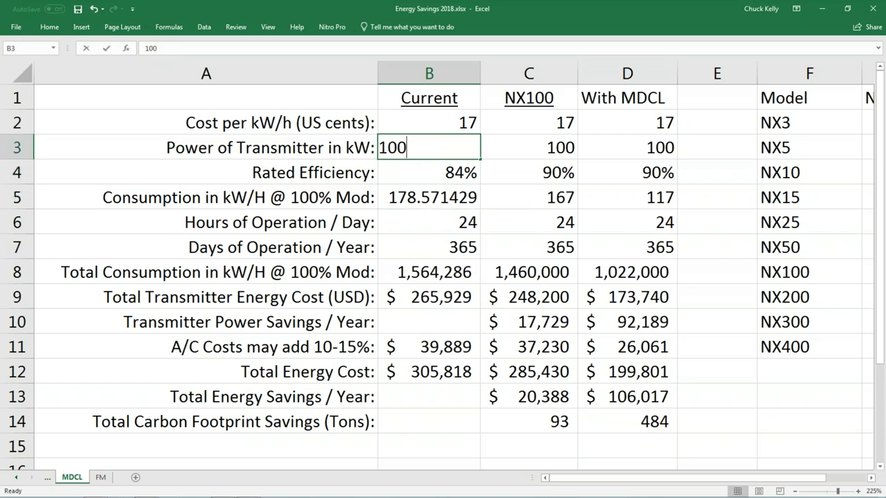
pyautogui.press('BackSpace')
pyautogui.press('BackSpace')
pyautogui.press('BackSpace')
pyautogui.write('60')
pyautogui.press('Tab')
pyautogui.write('60')
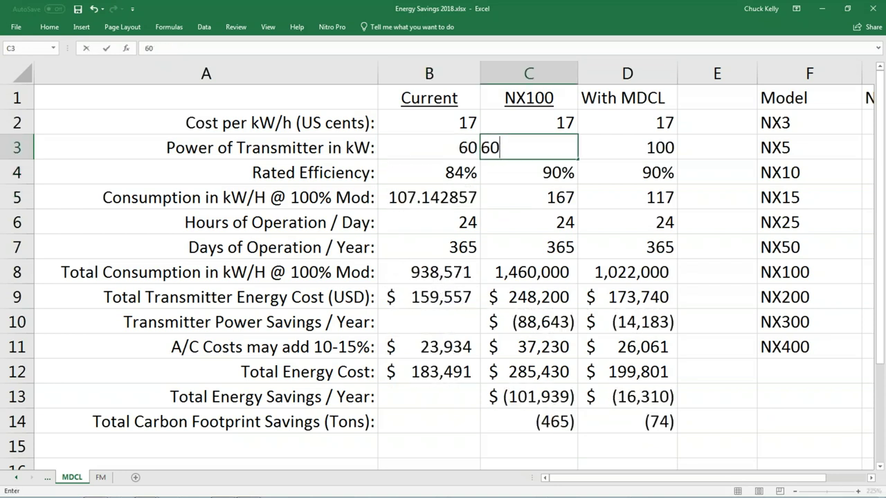
pyautogui.press('Tab')
pyautogui.write('60')
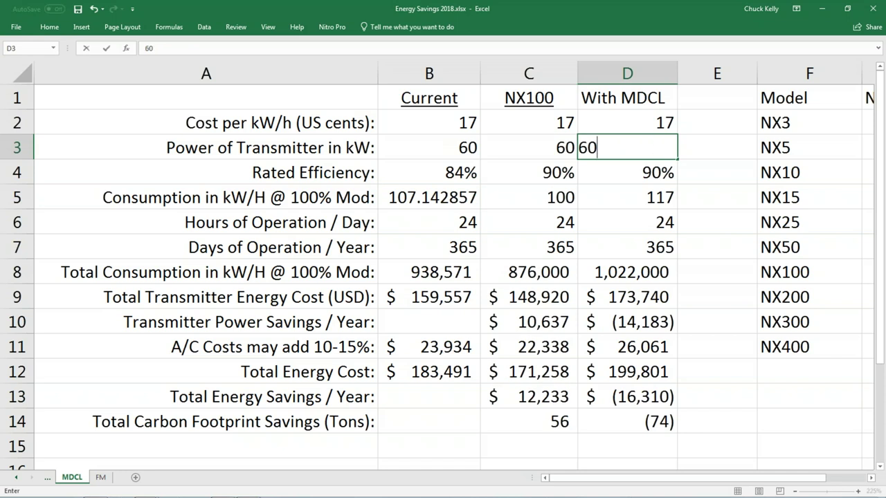
pyautogui.press('Tab')
# Examine the yearly energy and carbon footprint savings for the NX100 and With MDCL columns, and switch to the additional information slide
pyautogui.press('Down')
pyautogui.press('Down')
pyautogui.press('Down')
pyautogui.press('Down')
pyautogui.press('Down')
pyautogui.press('Down')
pyautogui.press('Down')
pyautogui.press('Down')
pyautogui.press('Down')
pyautogui.press('Down')
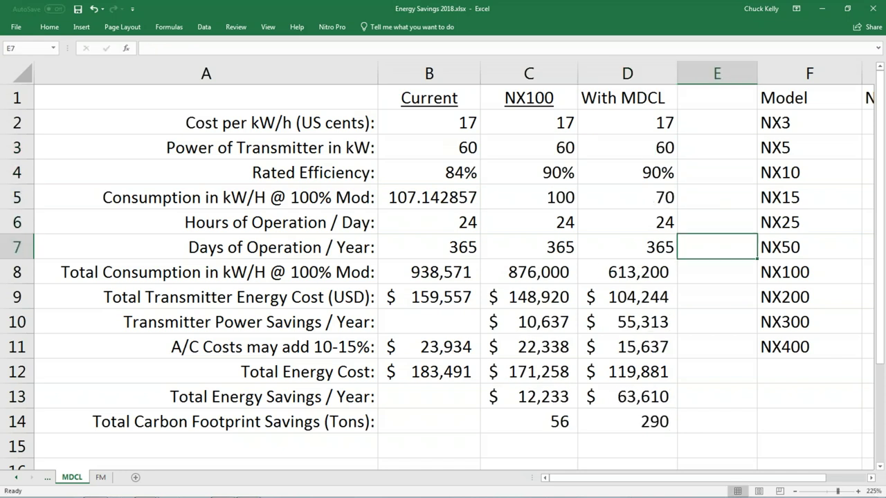
pyautogui.press('Down')
pyautogui.press('Left')
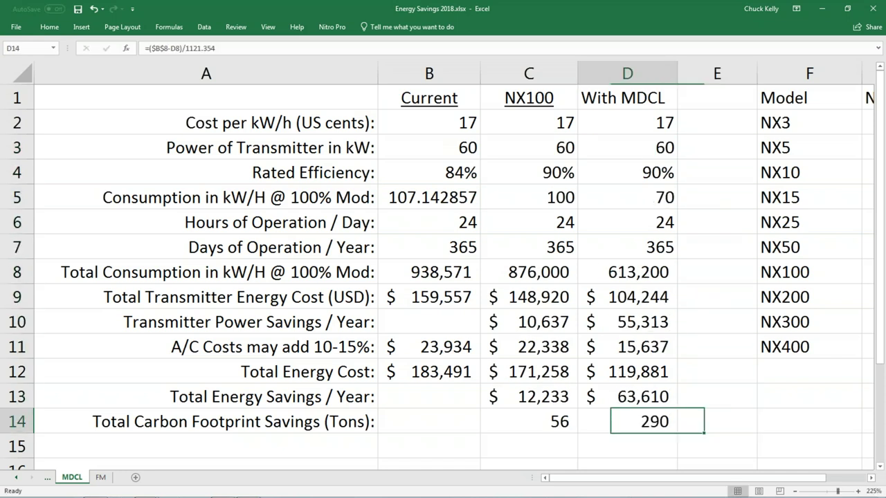
pyautogui.press('Left')
pyautogui.press('Up')
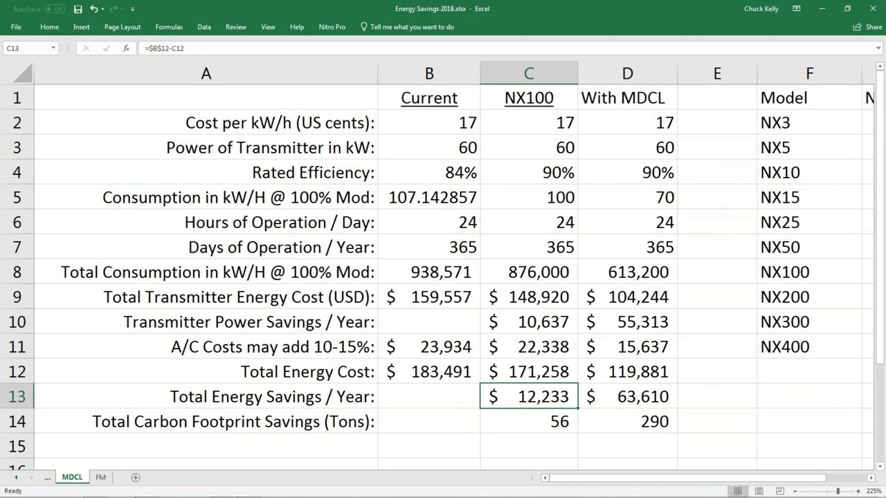
pyautogui.press('Right')
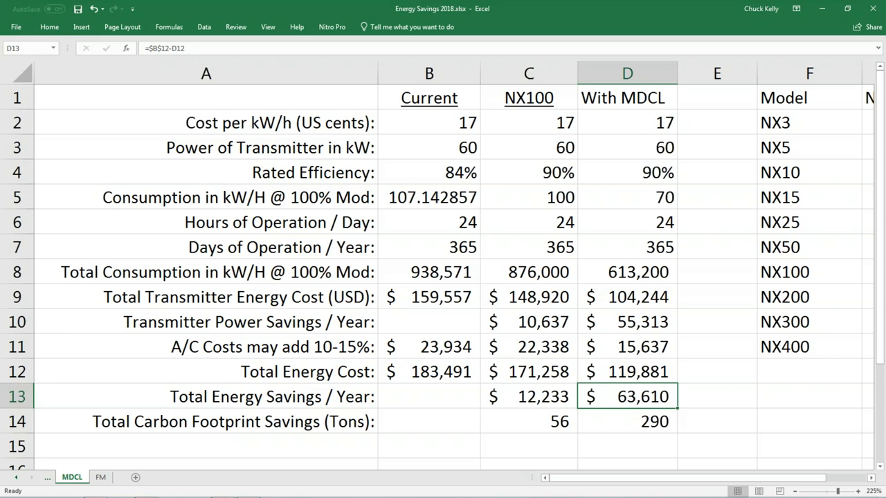
pyautogui.press('Left')
pyautogui.press('Left')
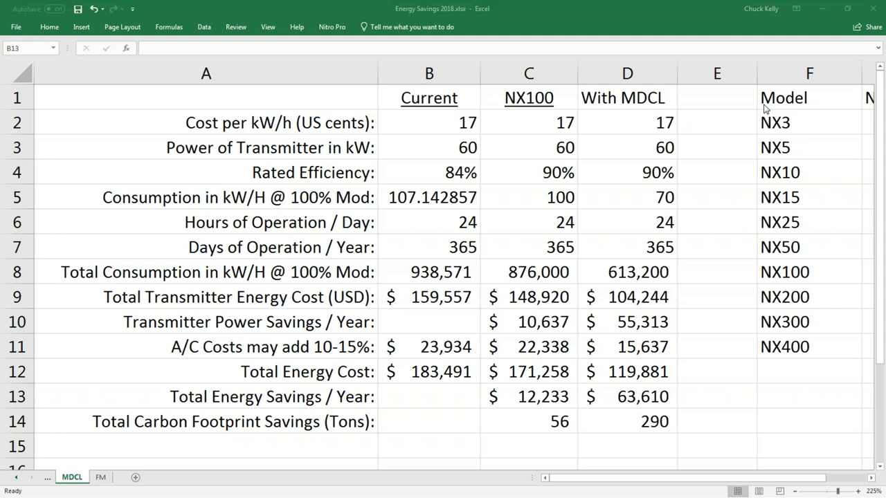
pyautogui.hotkey('alt', 'Tab')
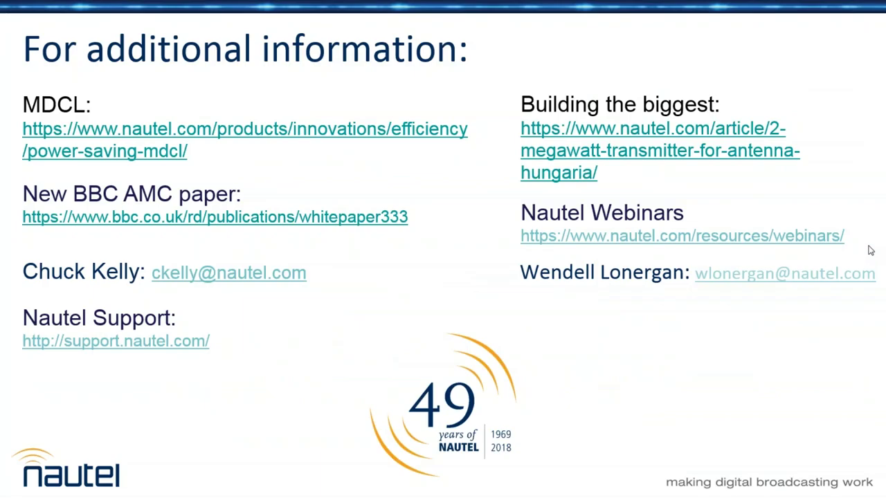